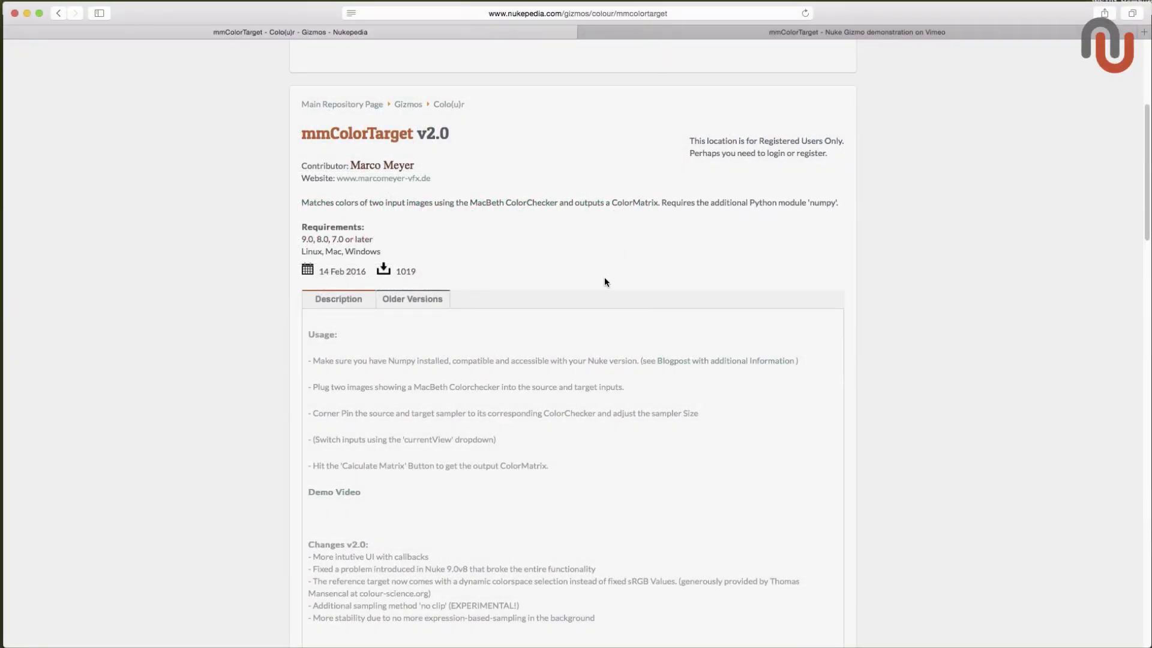
Step: Disable ColorMatrix1 to compare against the uncorrected chart, then pan to the mmColorTarget uses note
key(super+Tab)
key(super+Tab)
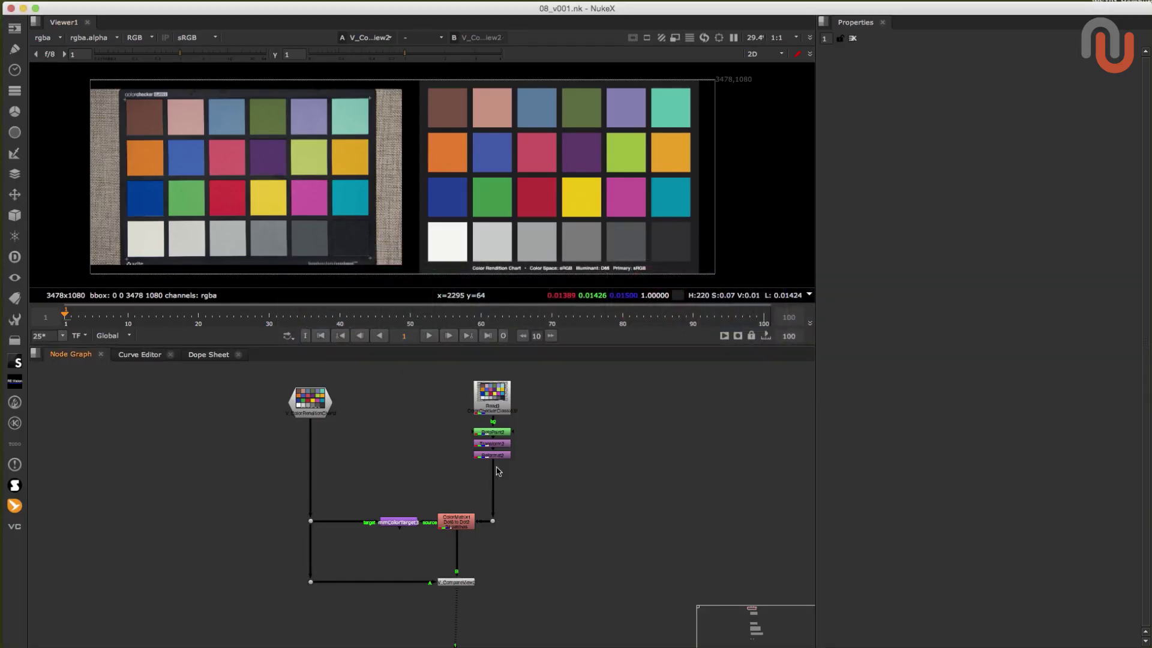
click(470, 526)
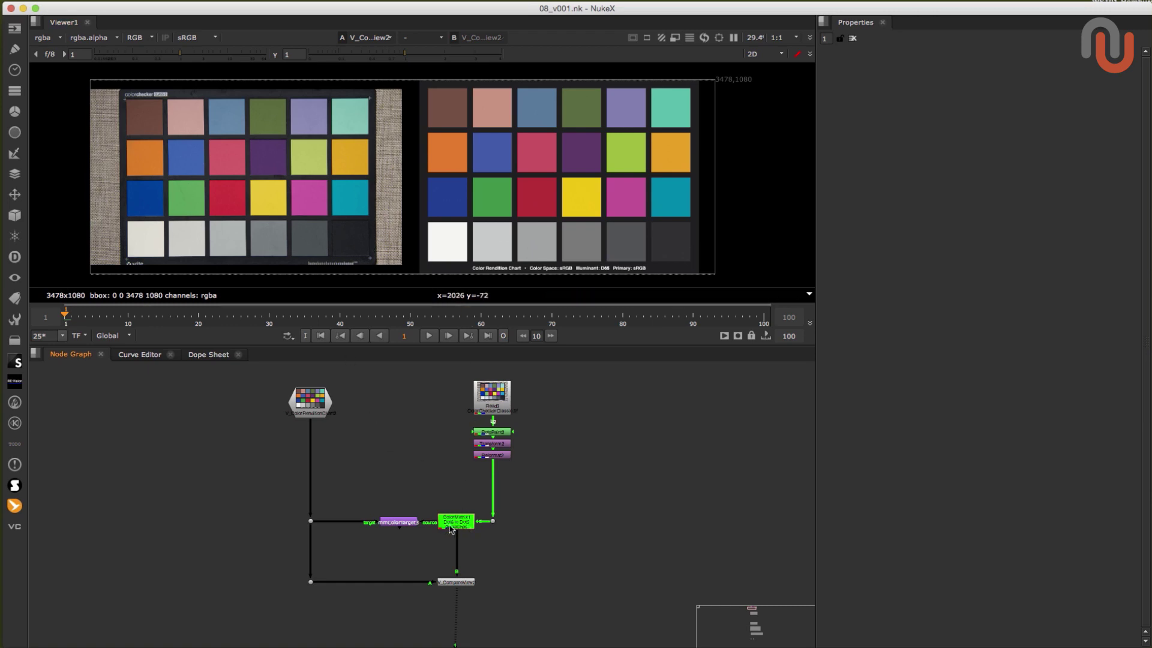
key(d)
key(d)
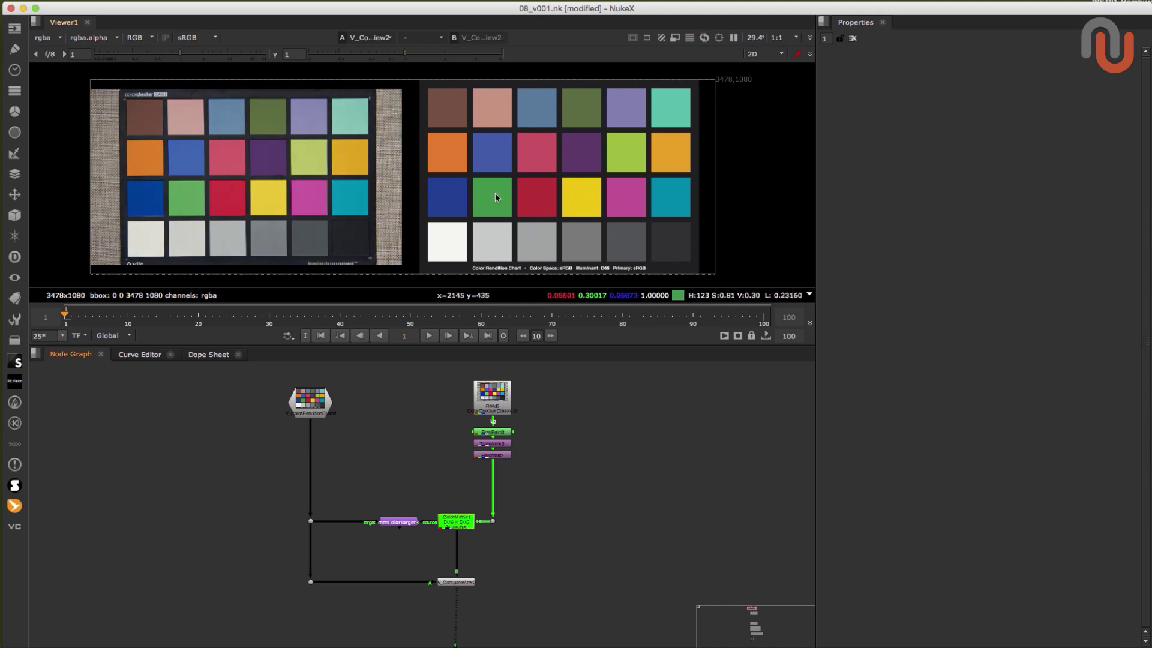
middle_drag(519, 552, 456, 145)
scroll(564, 486, down, 2)
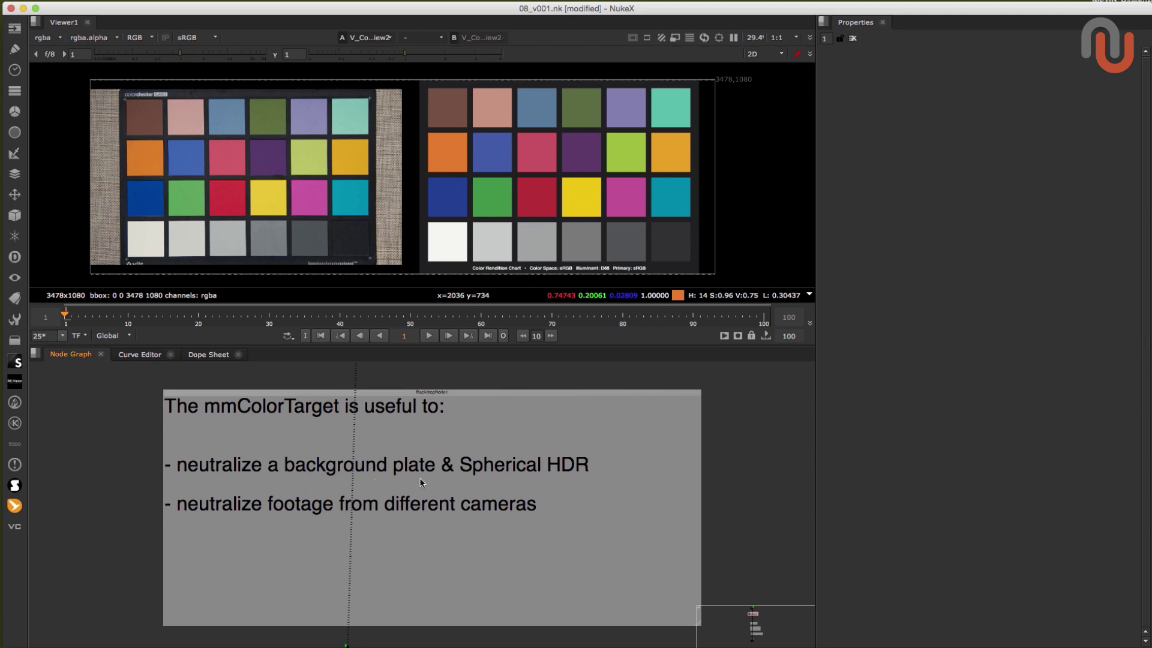
Step: Navigate from the NumPy Python module label to the red 'install NumPy at your own risk!' note
scroll(501, 519, down, 3)
middle_drag(502, 519, 459, 348)
middle_drag(375, 534, 431, 506)
scroll(432, 506, up, 2)
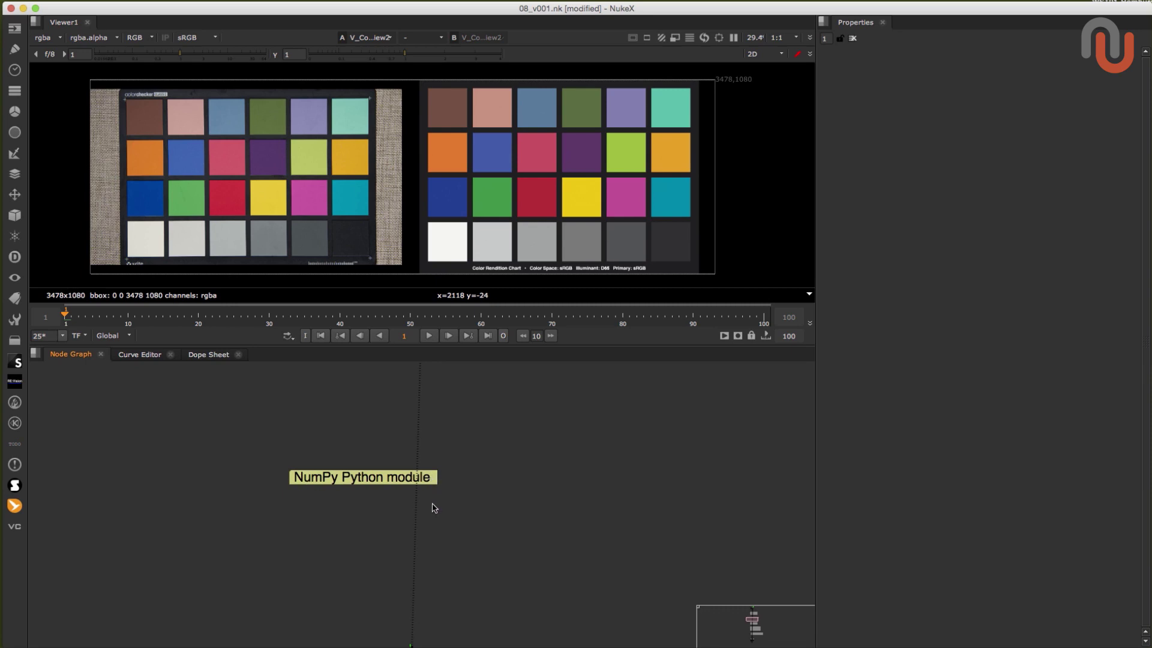
middle_drag(425, 507, 437, 522)
scroll(468, 488, up, 1)
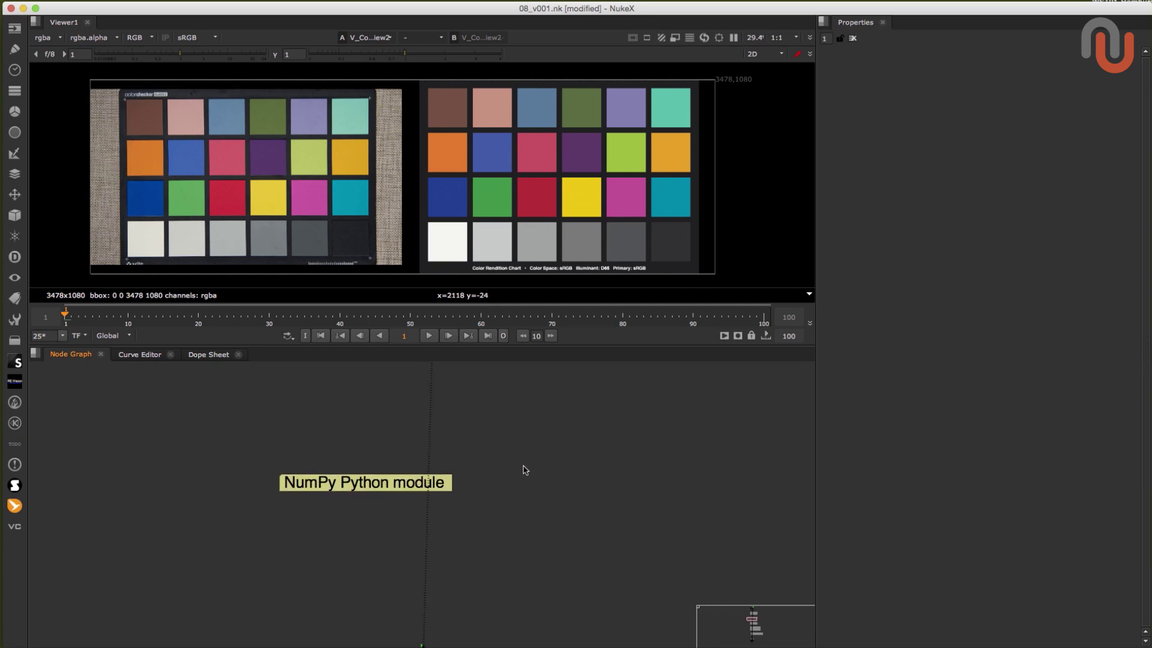
mouse_move(524, 466)
middle_down()
mouse_move(510, 457)
mouse_move(517, 471)
middle_up()
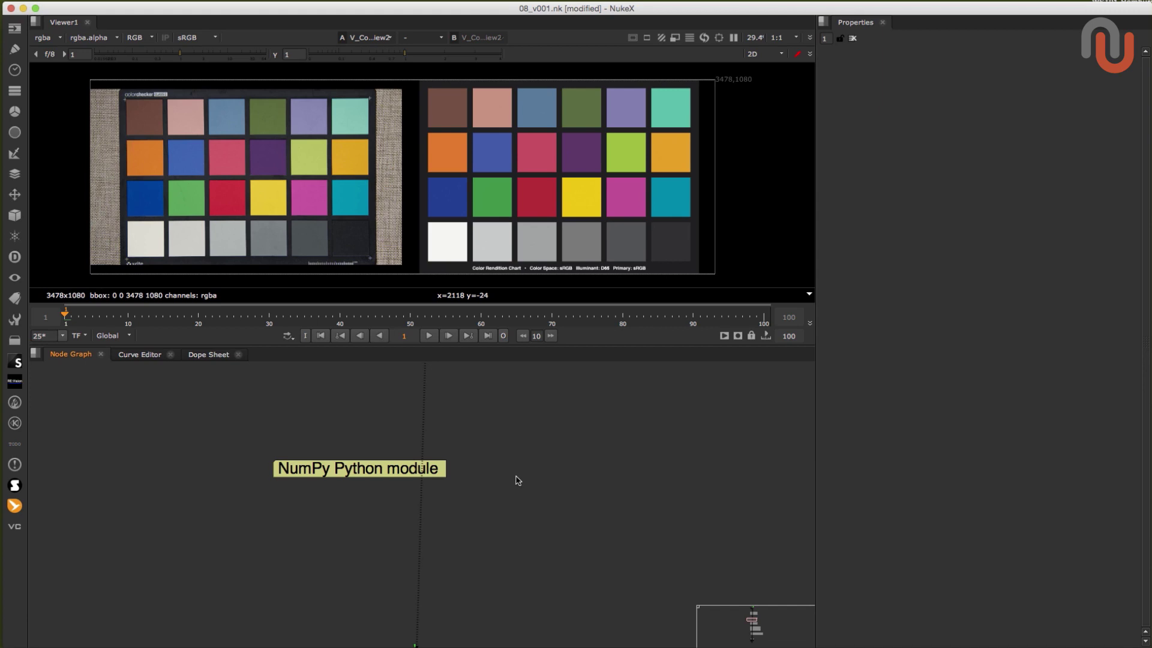
scroll(516, 479, down, 3)
middle_drag(509, 496, 444, 468)
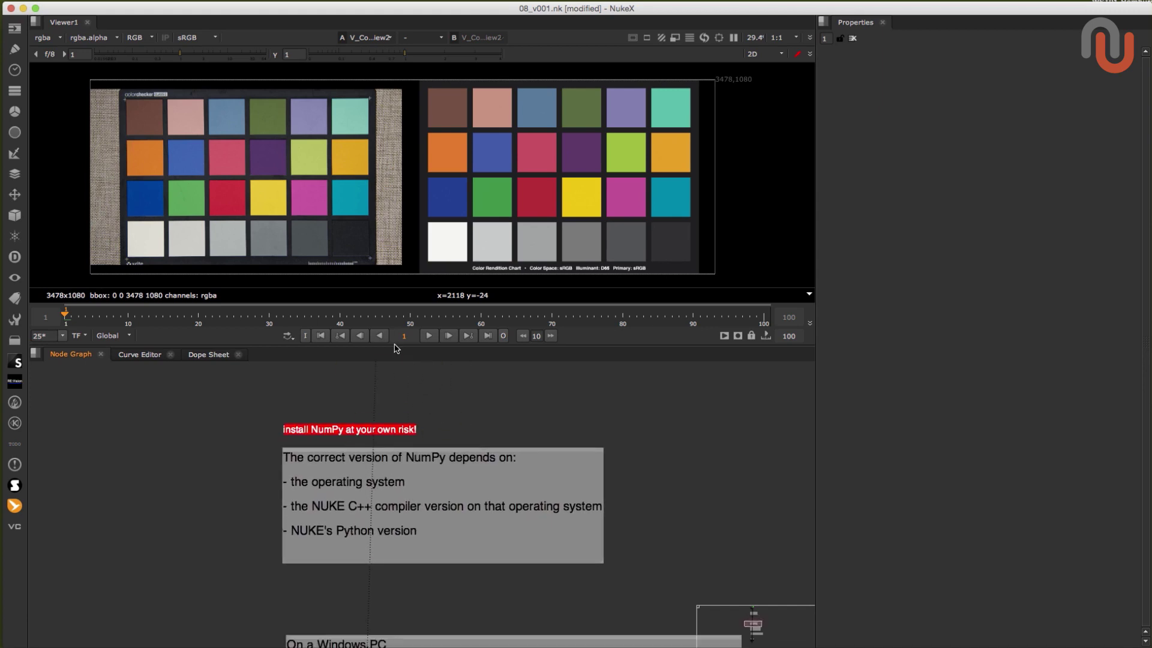
scroll(441, 467, up, 2)
scroll(441, 463, up, 2)
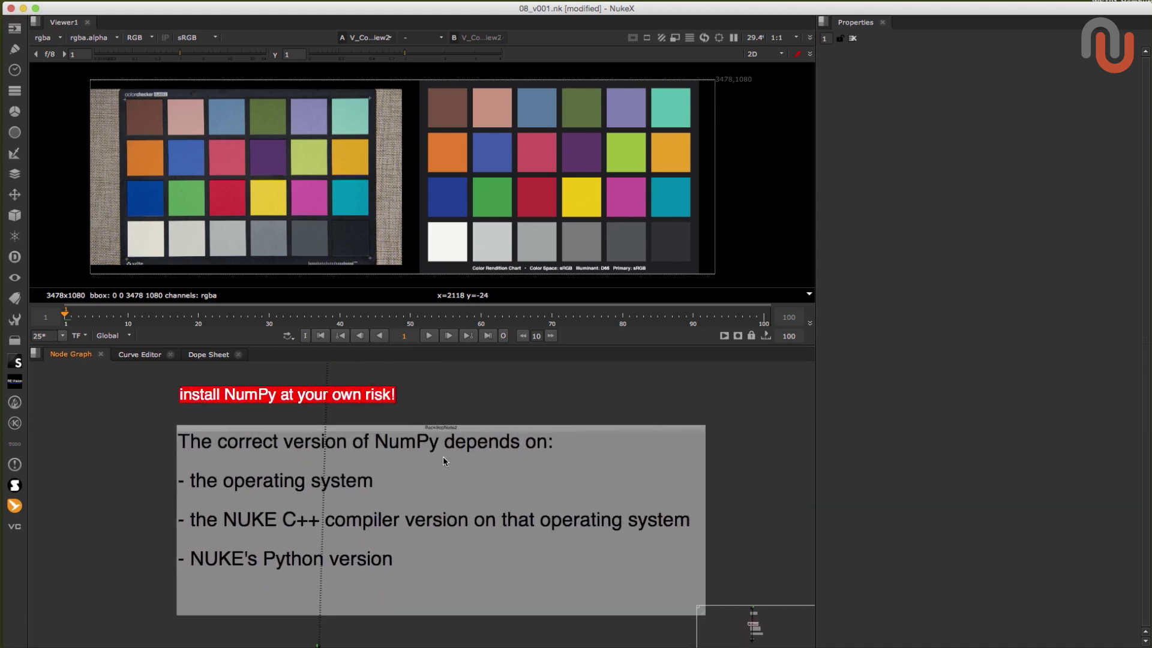
middle_drag(514, 479, 508, 473)
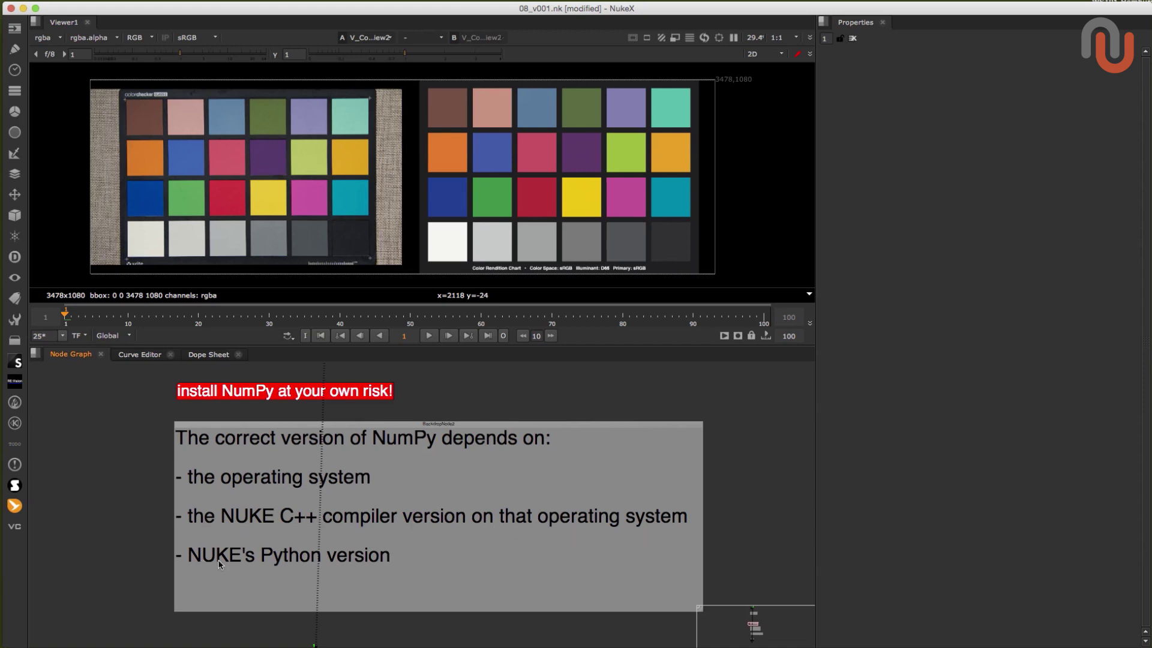
scroll(462, 552, down, 2)
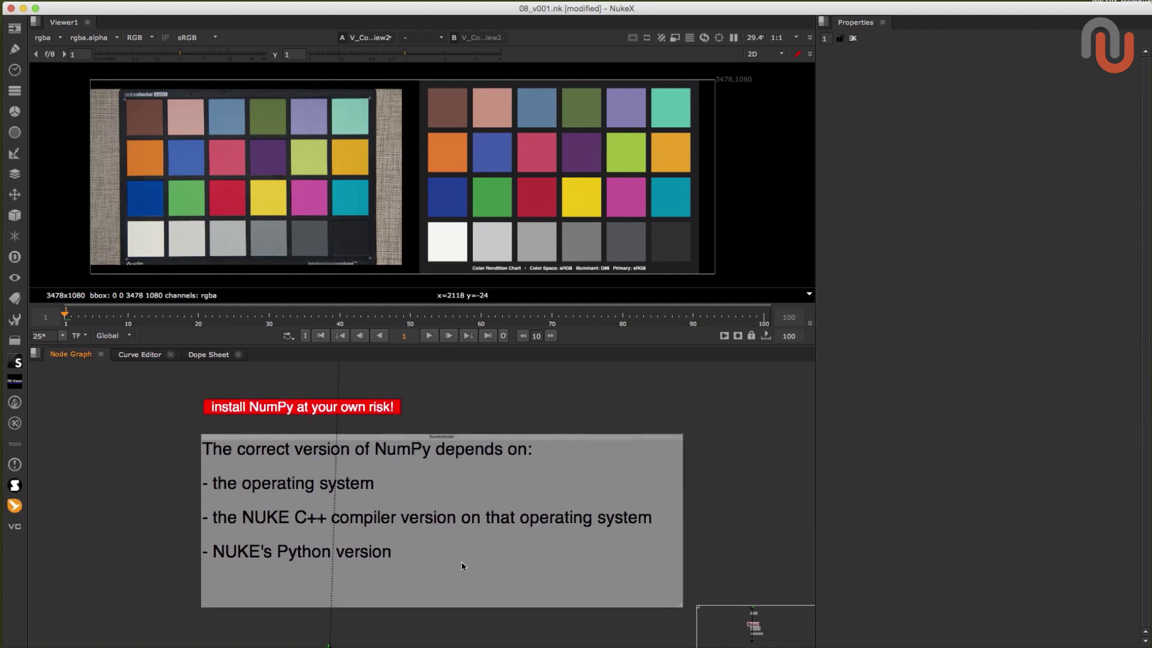
middle_drag(462, 562, 429, 356)
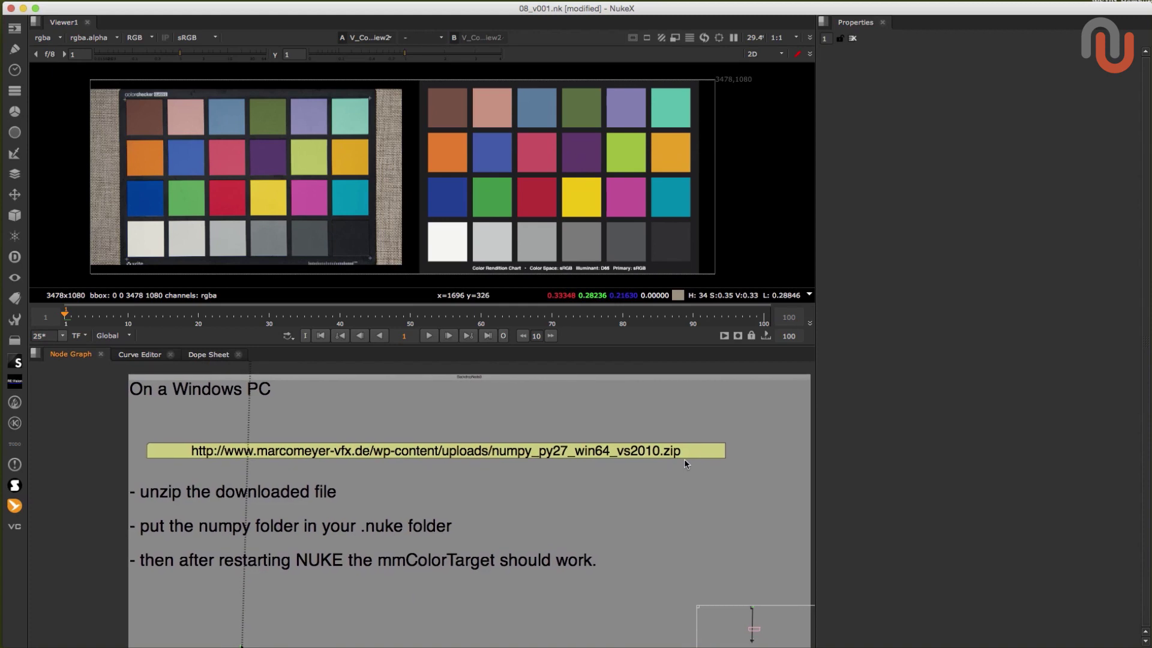
Step: Move from the 'On a Windows PC' instructions to the 'On a Mac' note with the SourceForge link
middle_drag(684, 458, 663, 441)
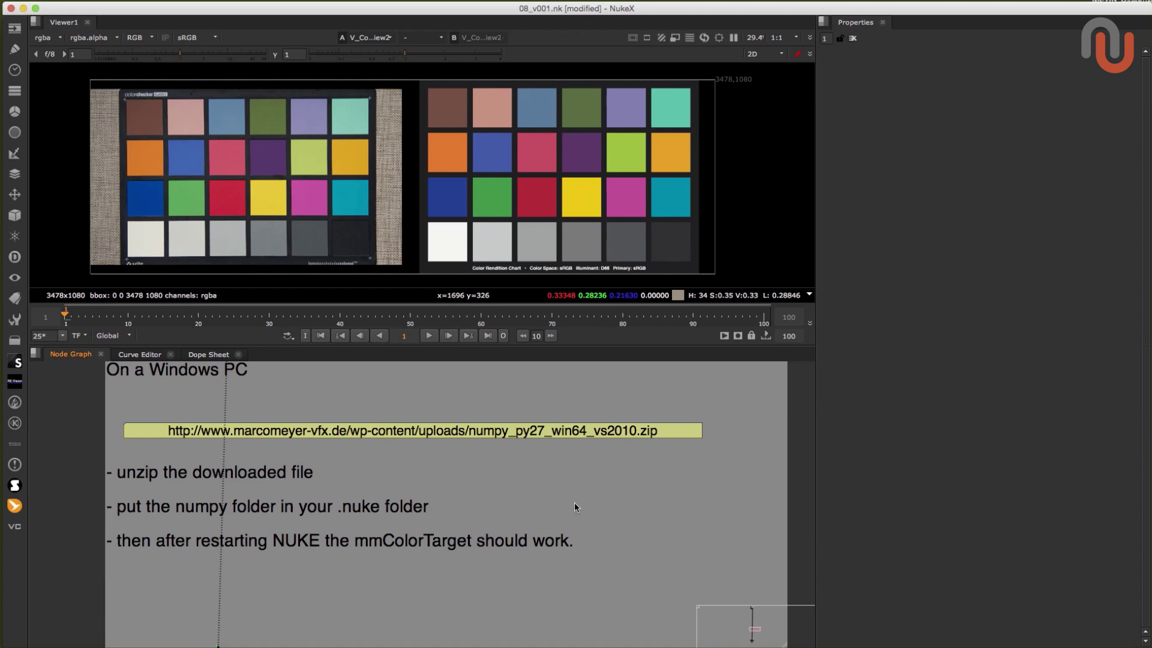
scroll(574, 502, down, 3)
scroll(553, 508, up, 1)
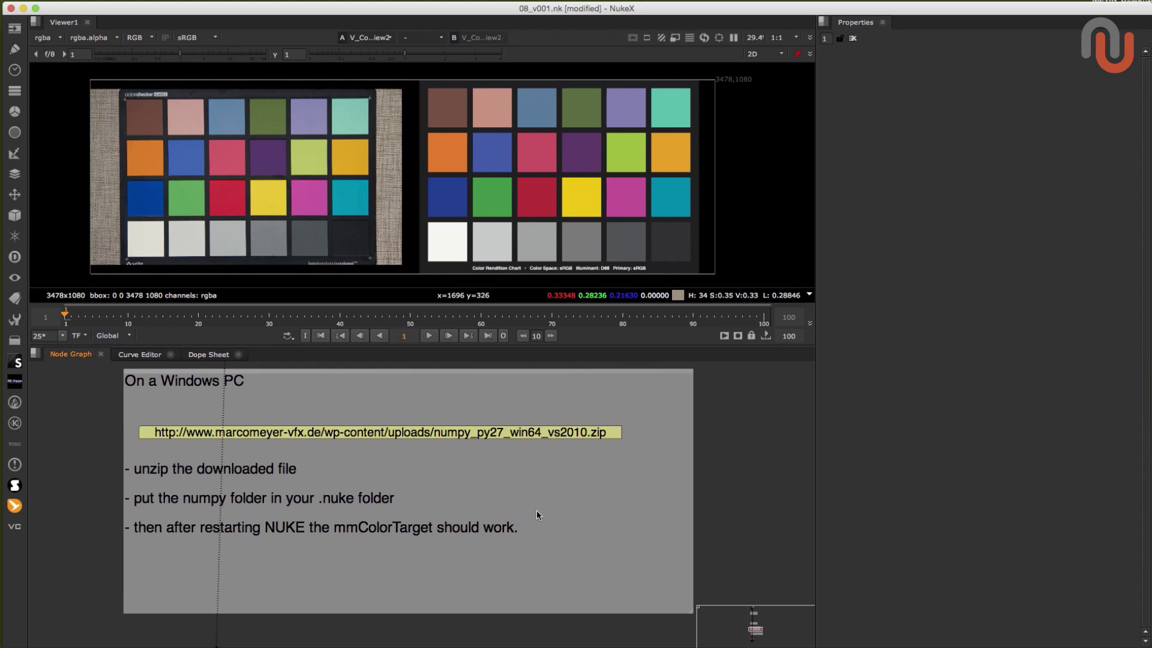
scroll(539, 506, down, 4)
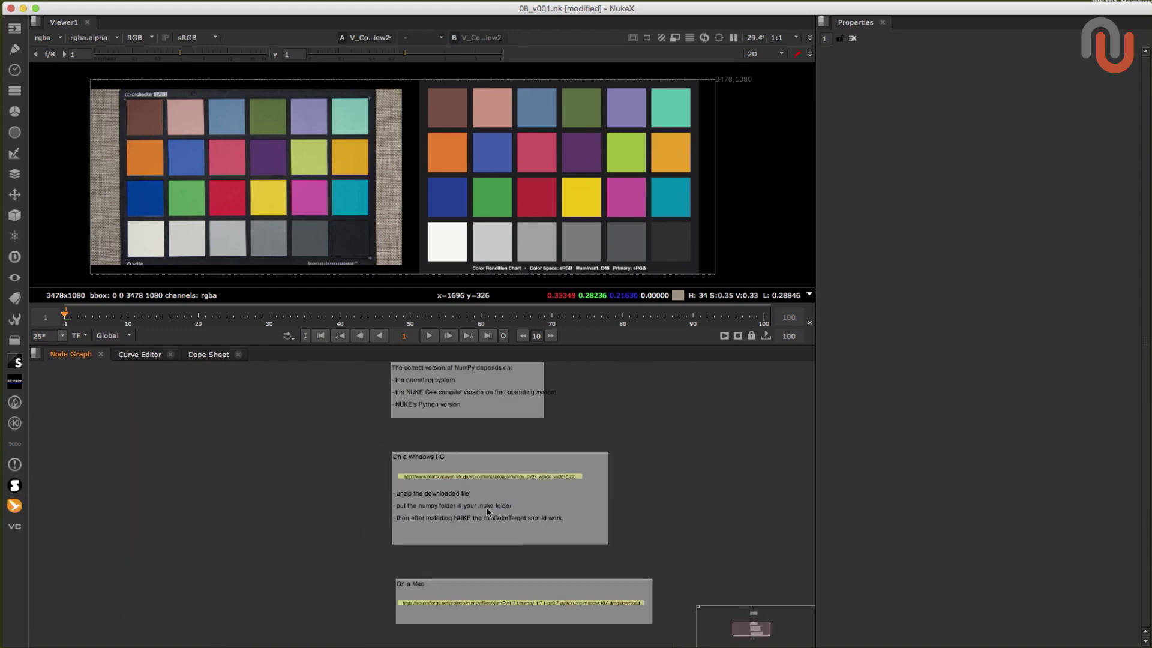
middle_drag(487, 511, 419, 448)
scroll(552, 396, up, 6)
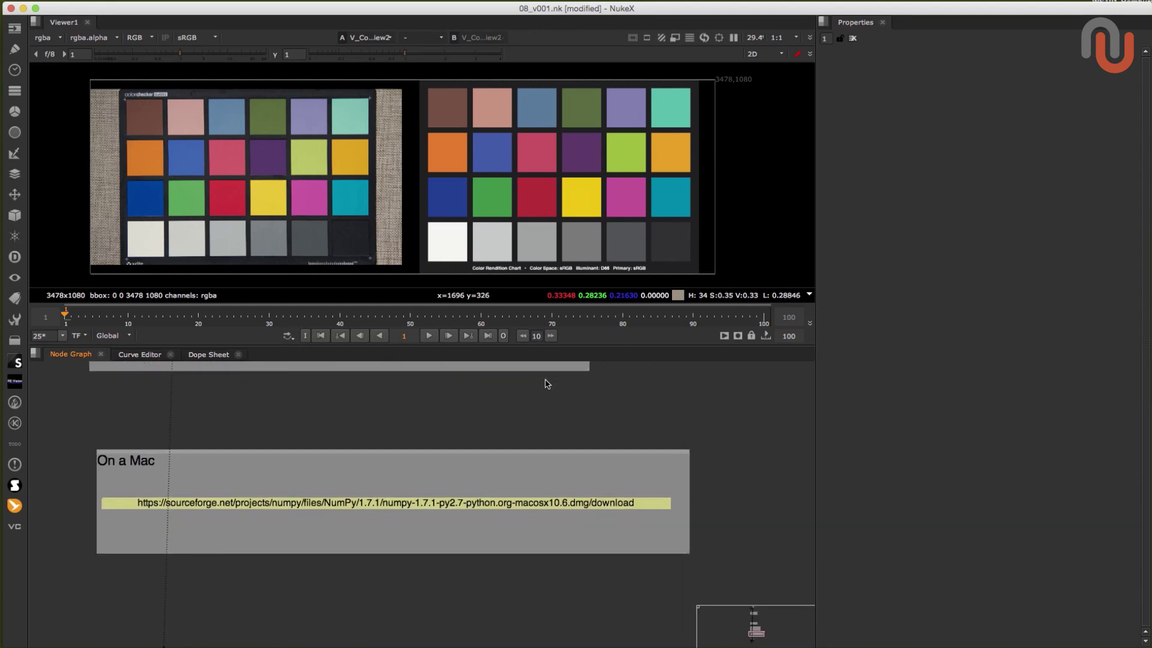
scroll(581, 419, up, 2)
scroll(593, 432, down, 2)
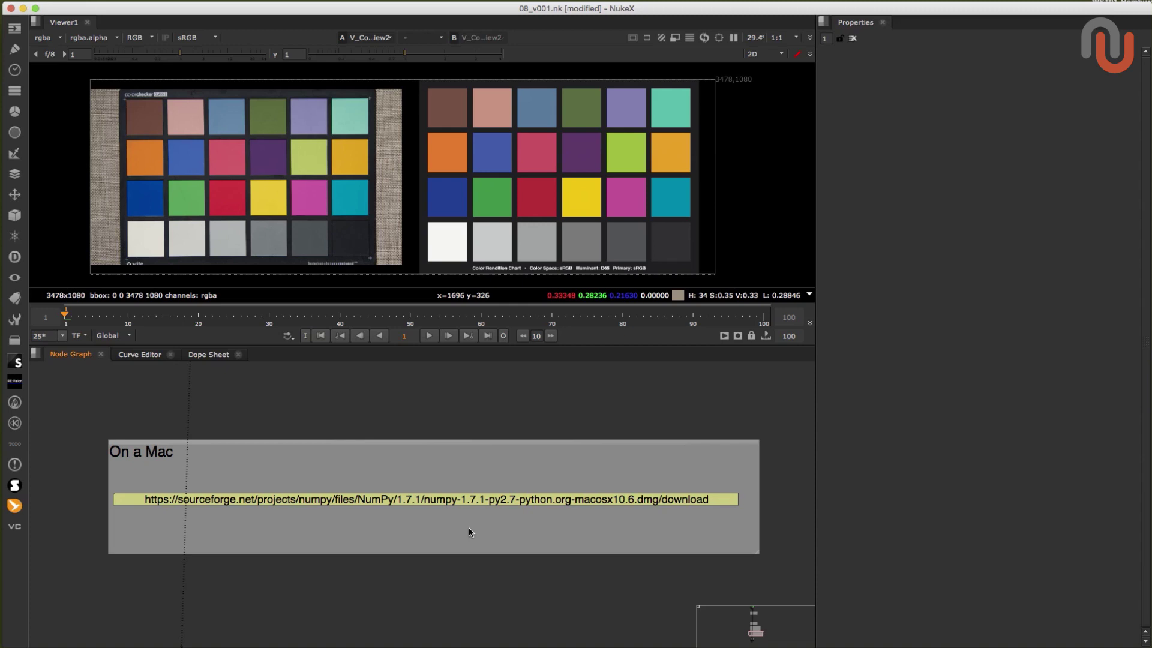
Step: Start Python in Terminal and run 'import numpy'
key(super+Tab)
key(super+Tab)
key(super+Tab)
key(super+Tab)
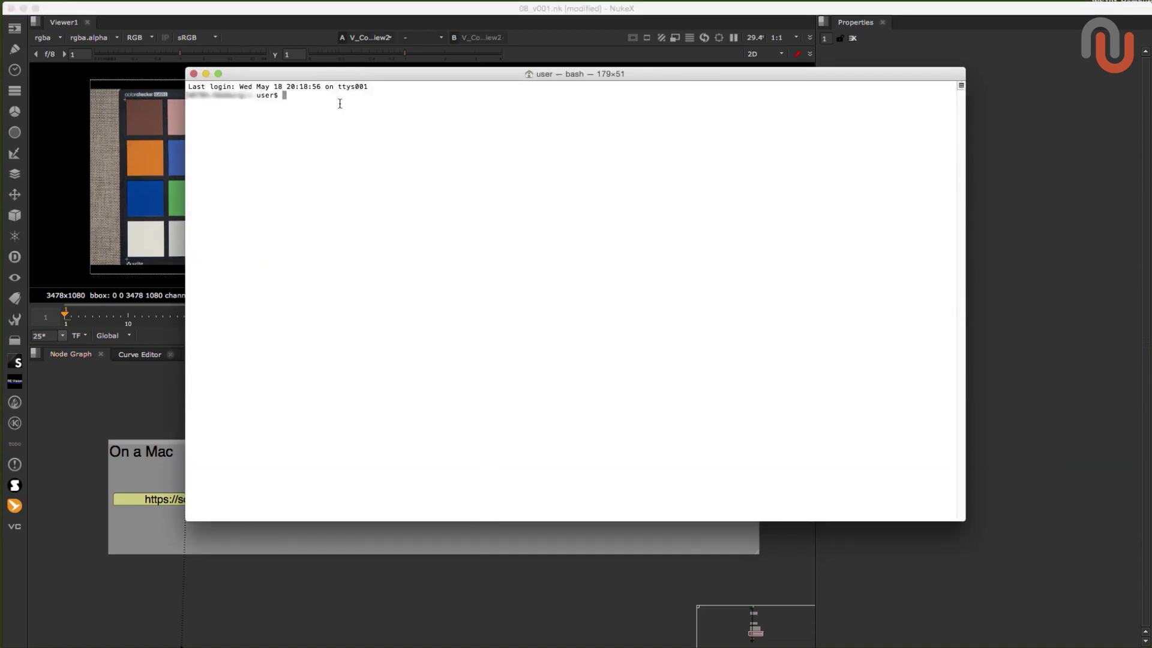
text(python)
key(Return)
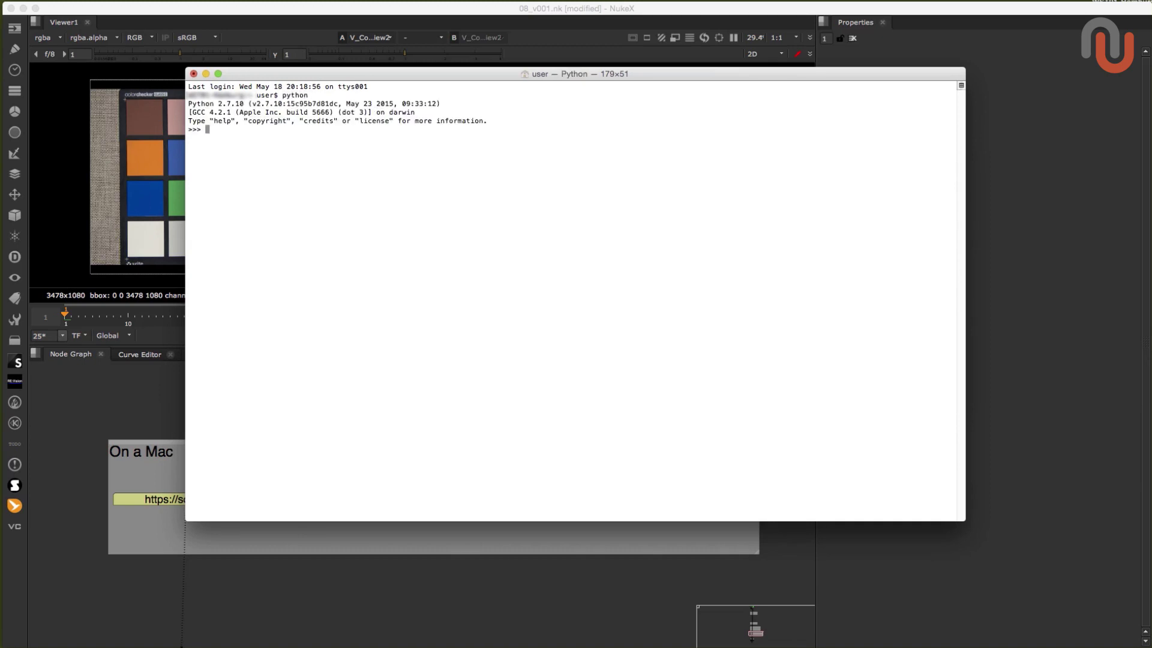
text(import numpy)
key(Return)
Step: Print numpy's install location and select the printed site-packages path
text(print numpy)
key(Return)
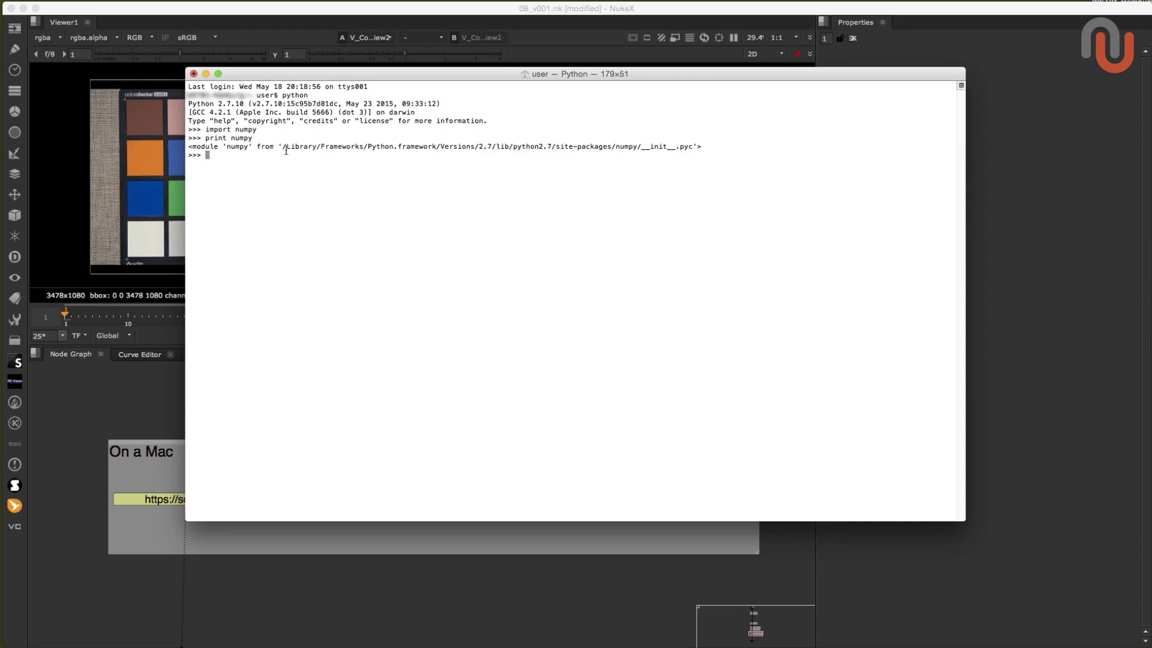
drag(282, 147, 641, 149)
key(super+c)
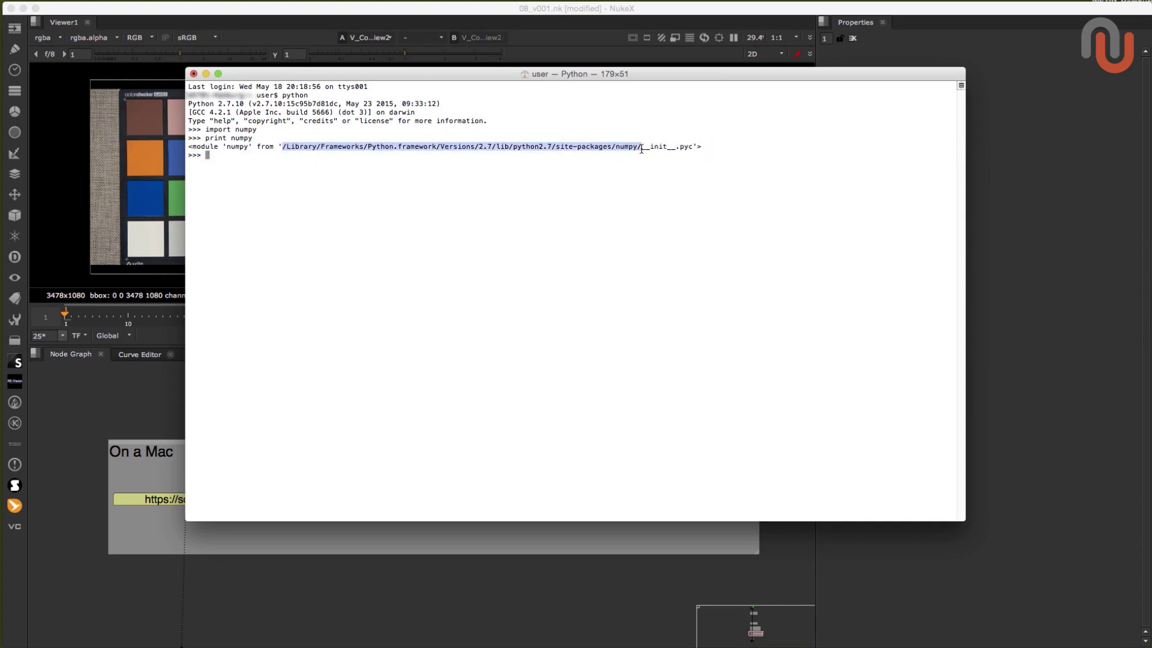
key(super+Tab)
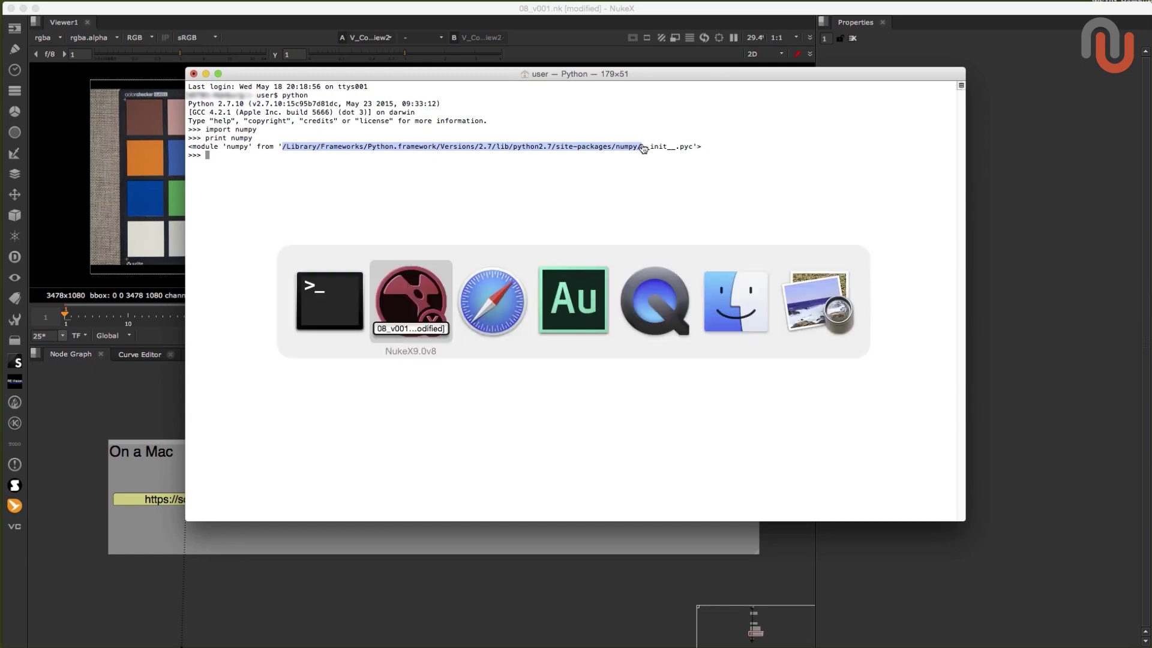
Step: Go to the pasted numpy site-packages path in Finder, show the .nuke folder, then return to NukeX
click(735, 322)
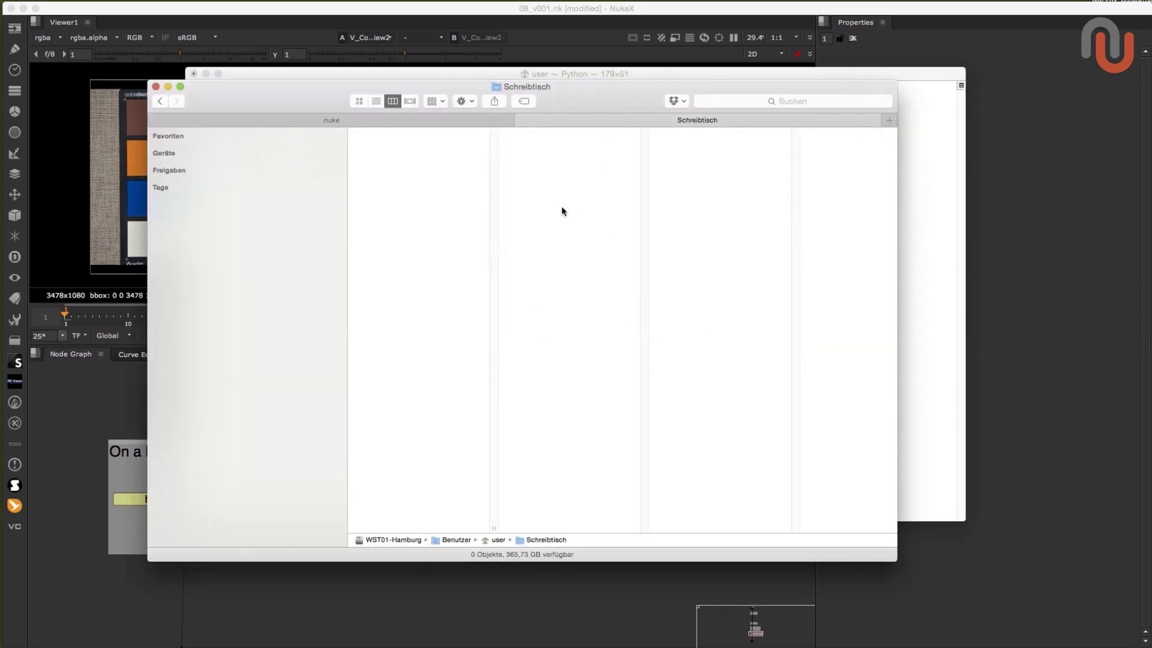
key(super+shift+g)
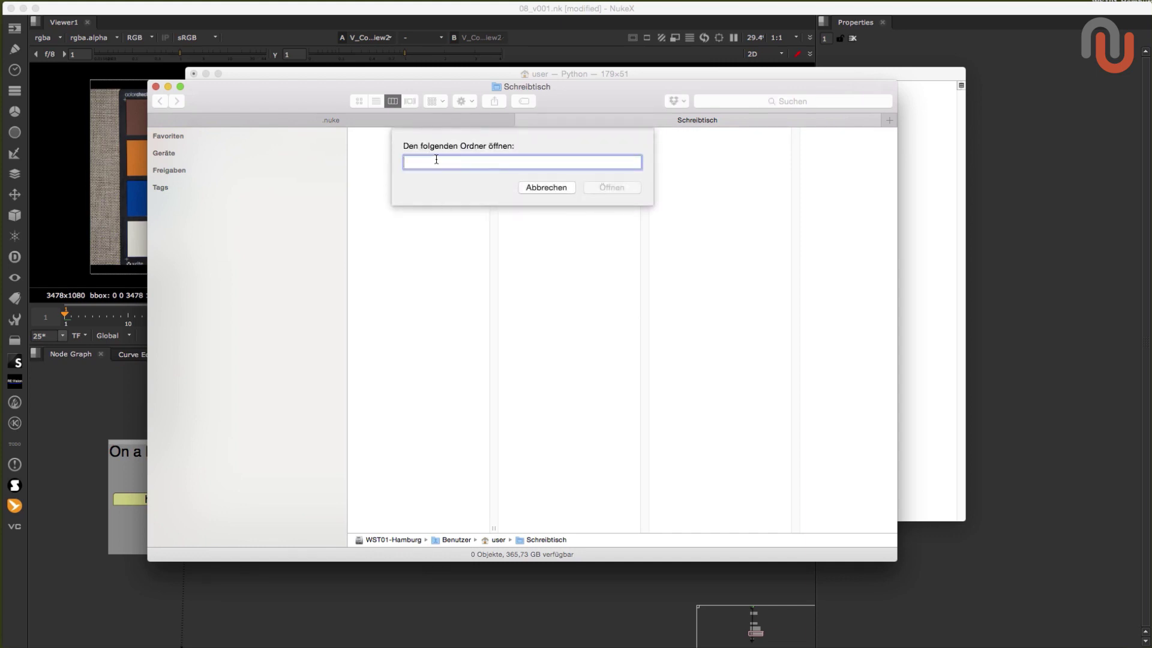
key(super+v)
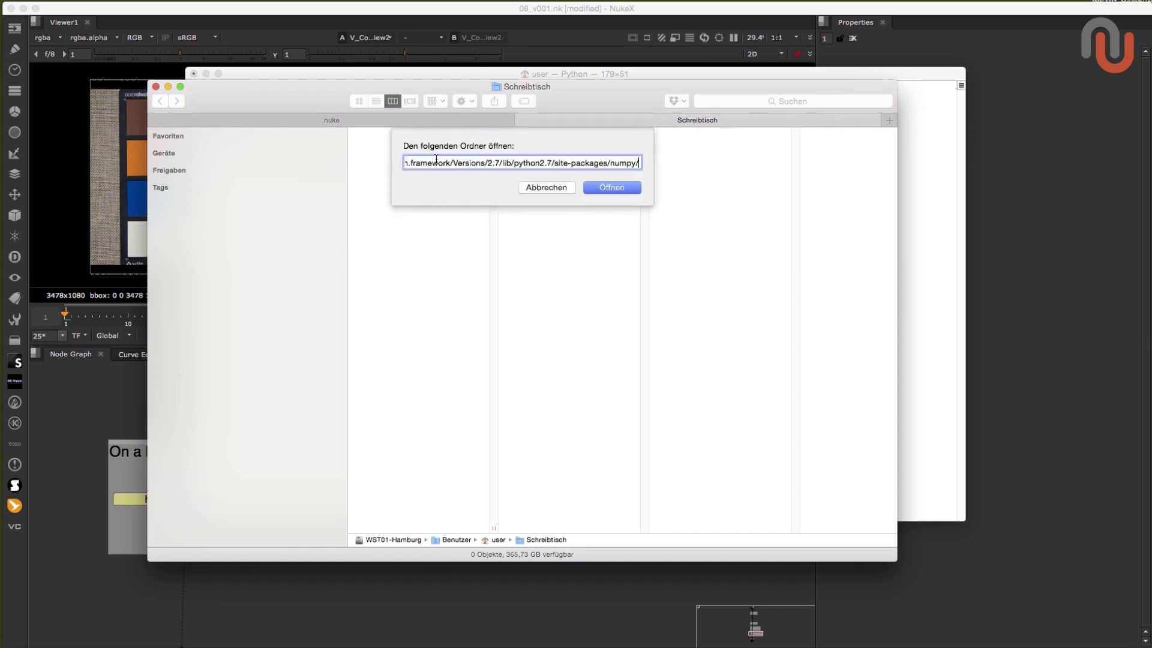
click(611, 188)
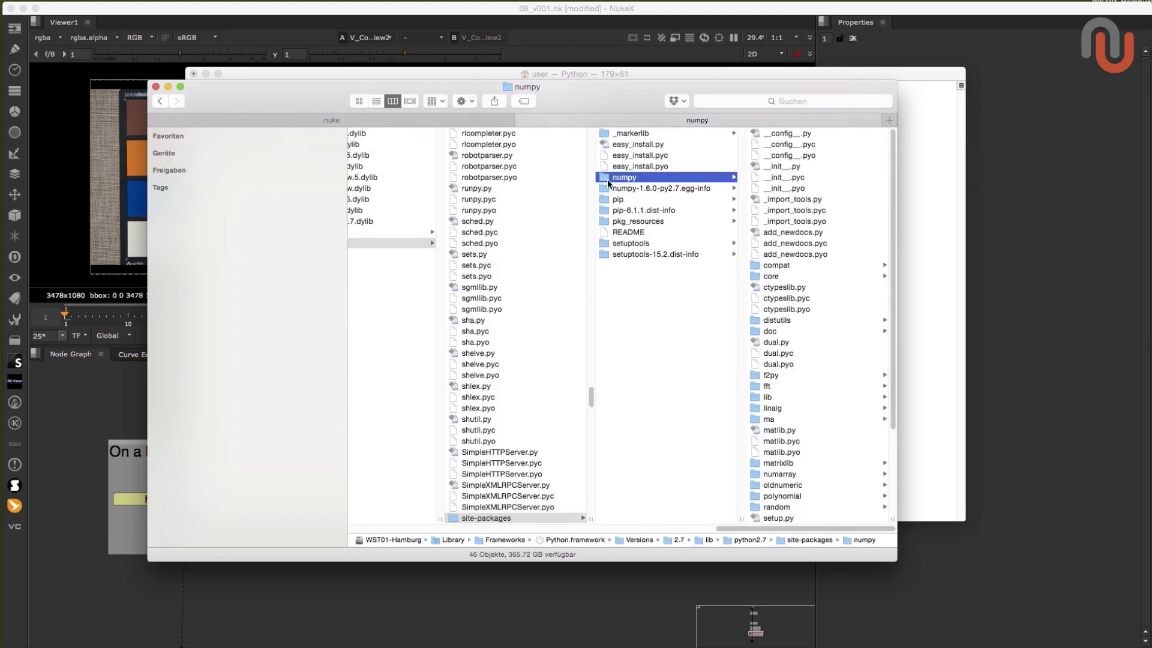
click(472, 120)
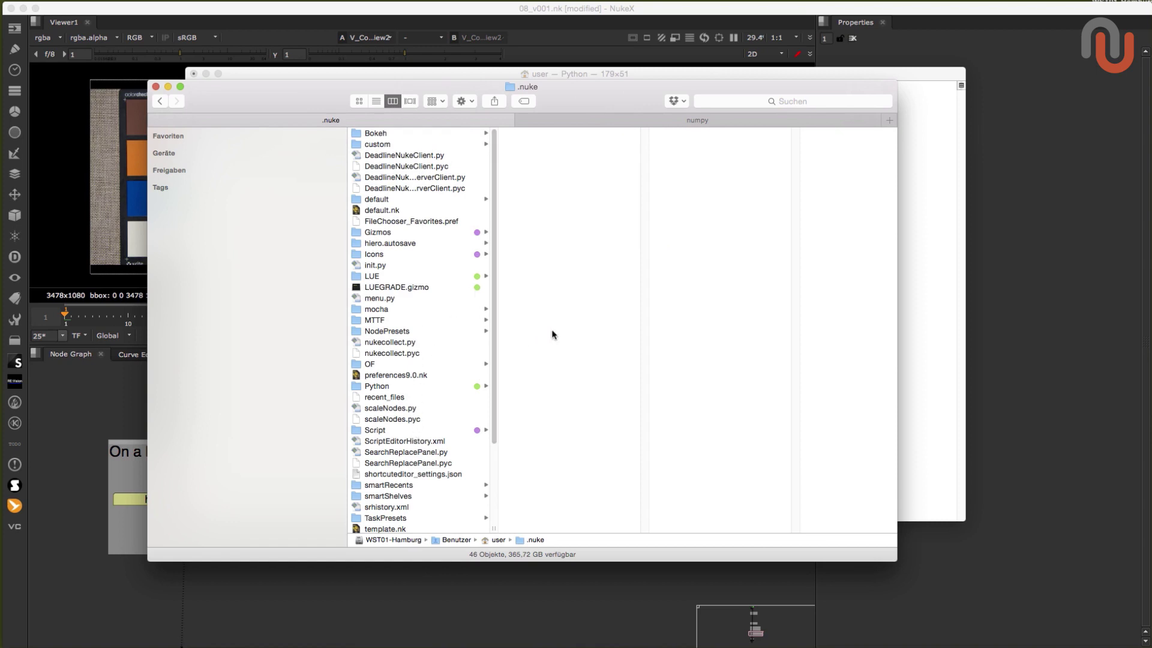
key(super+Tab)
key(super+Tab)
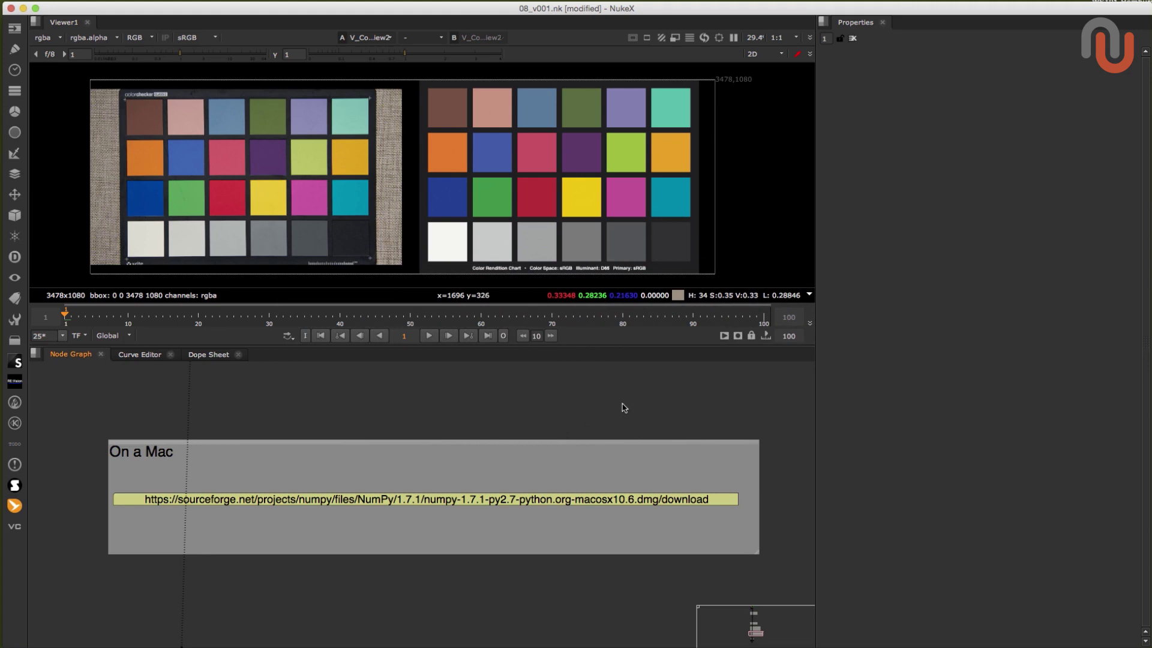
Step: View the Dot1 output and fit the whole colour chart in the viewer
scroll(621, 405, down, 6)
scroll(474, 460, up, 5)
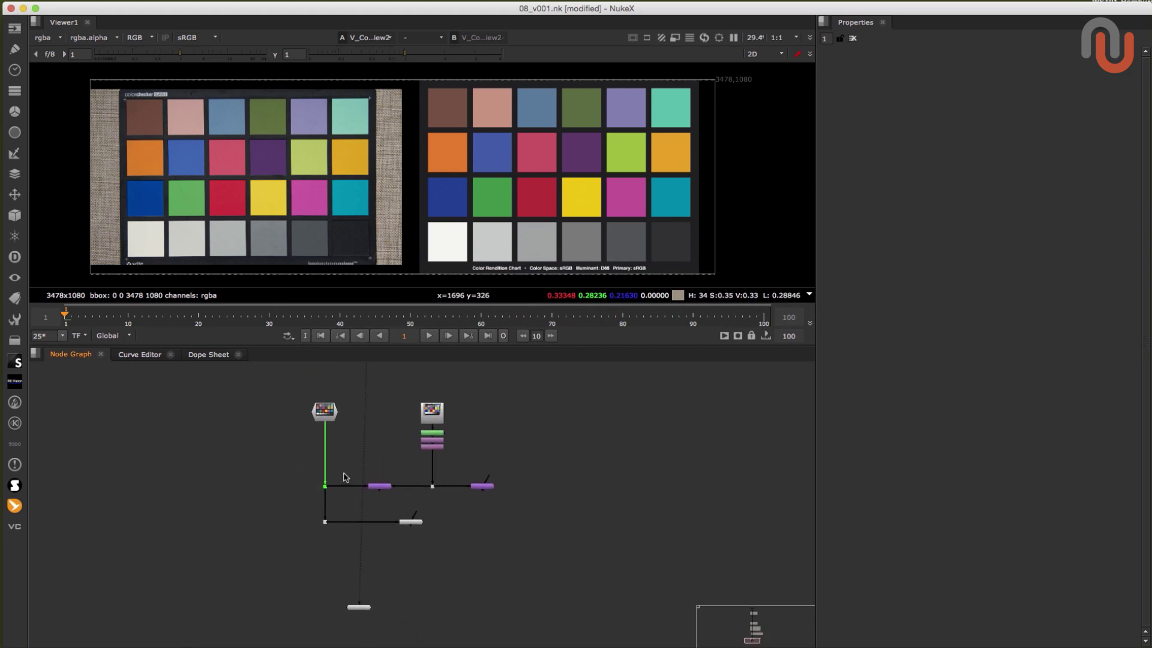
key(1)
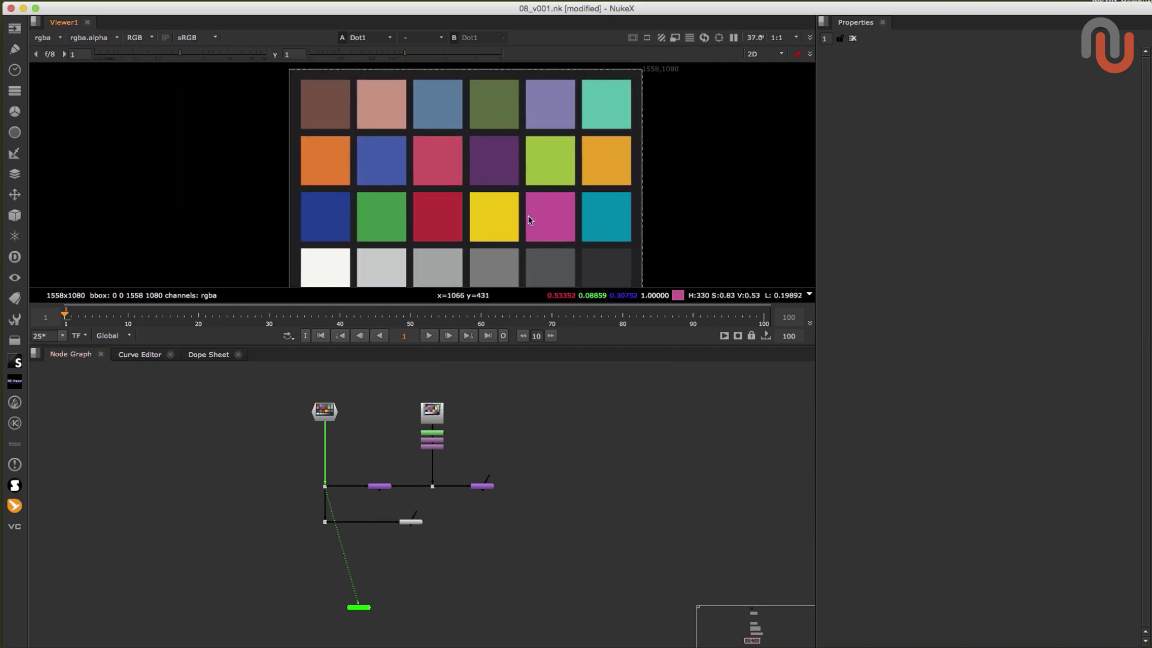
key(f)
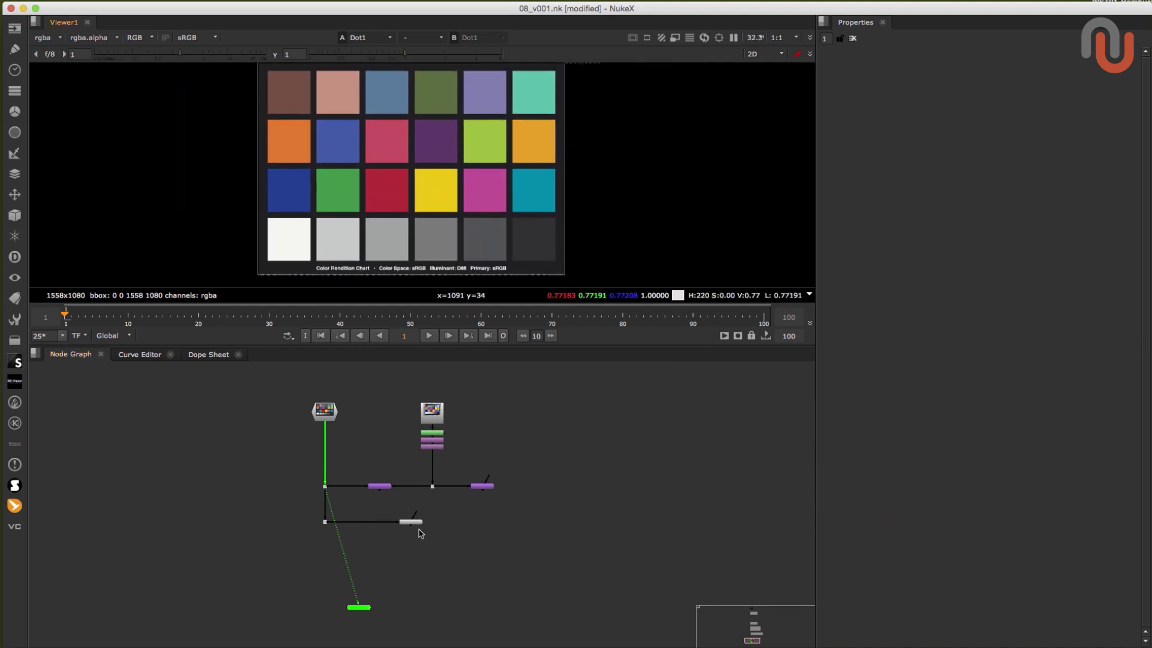
middle_drag(420, 533, 415, 553)
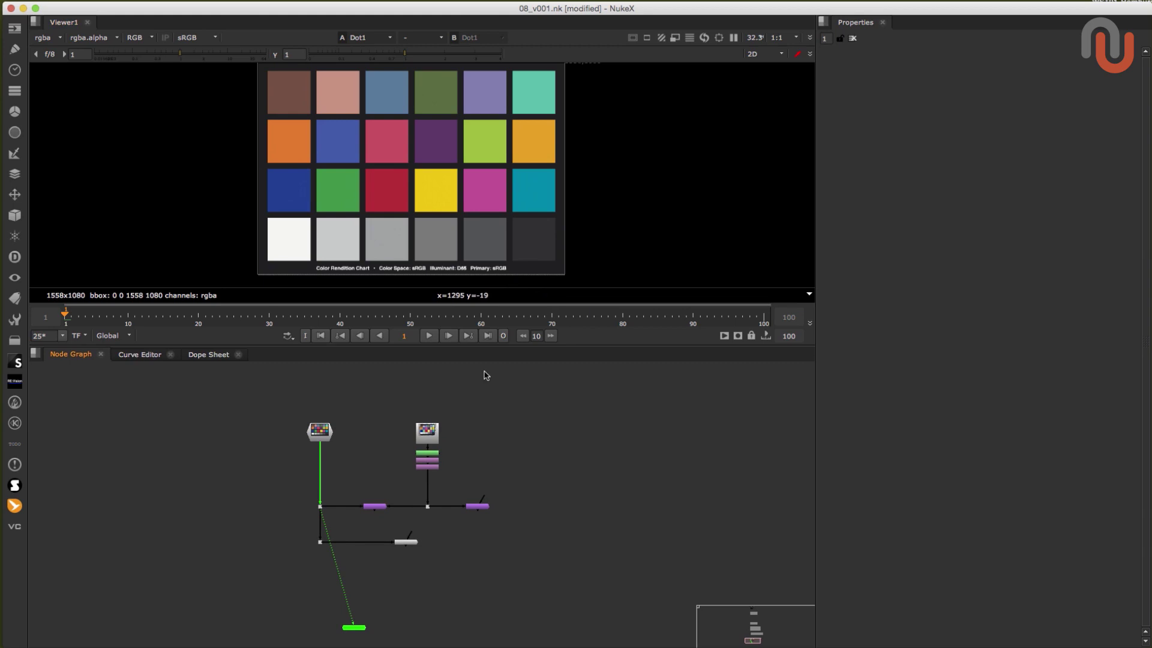
scroll(483, 432, up, 3)
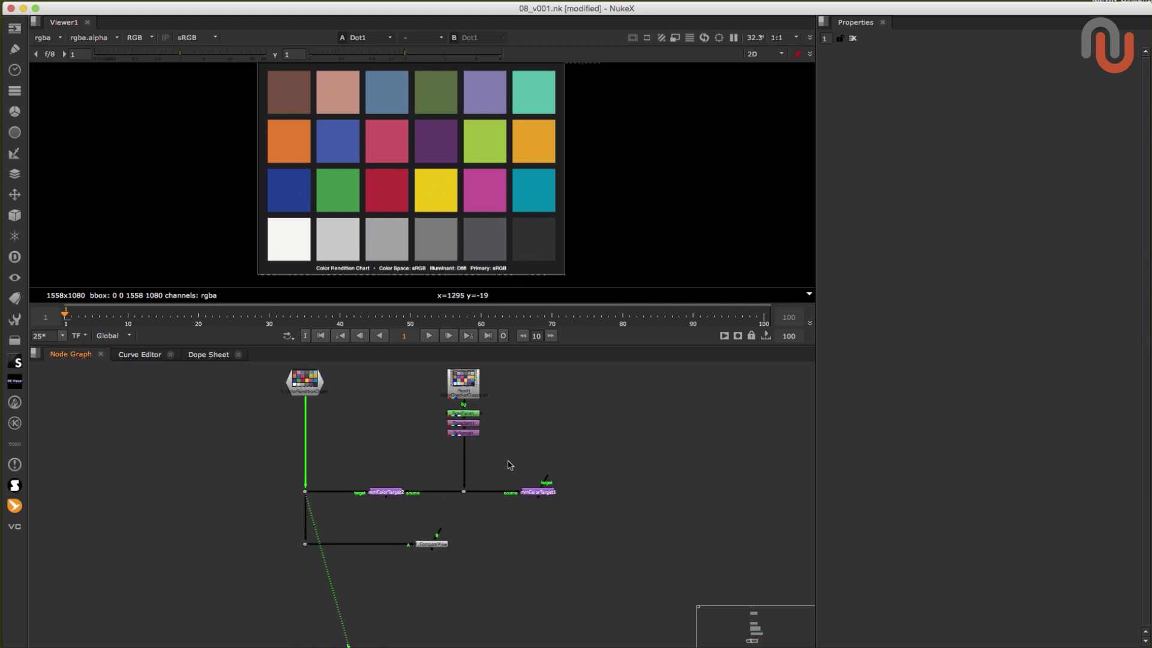
middle_drag(533, 215, 527, 226)
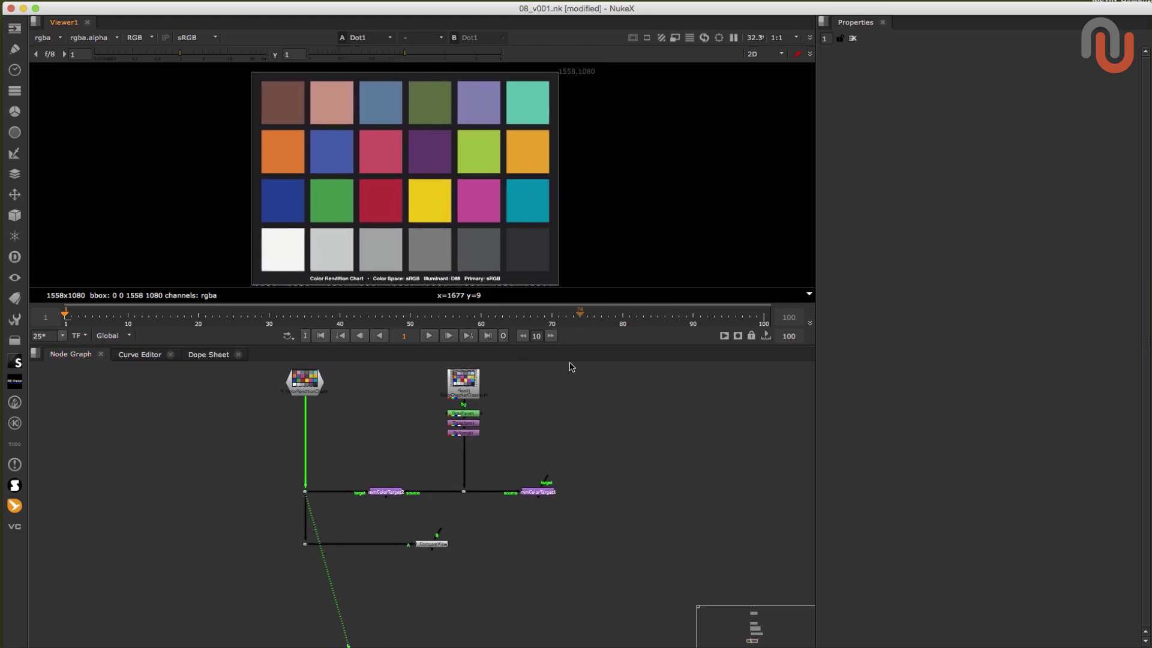
scroll(562, 495, up, 2)
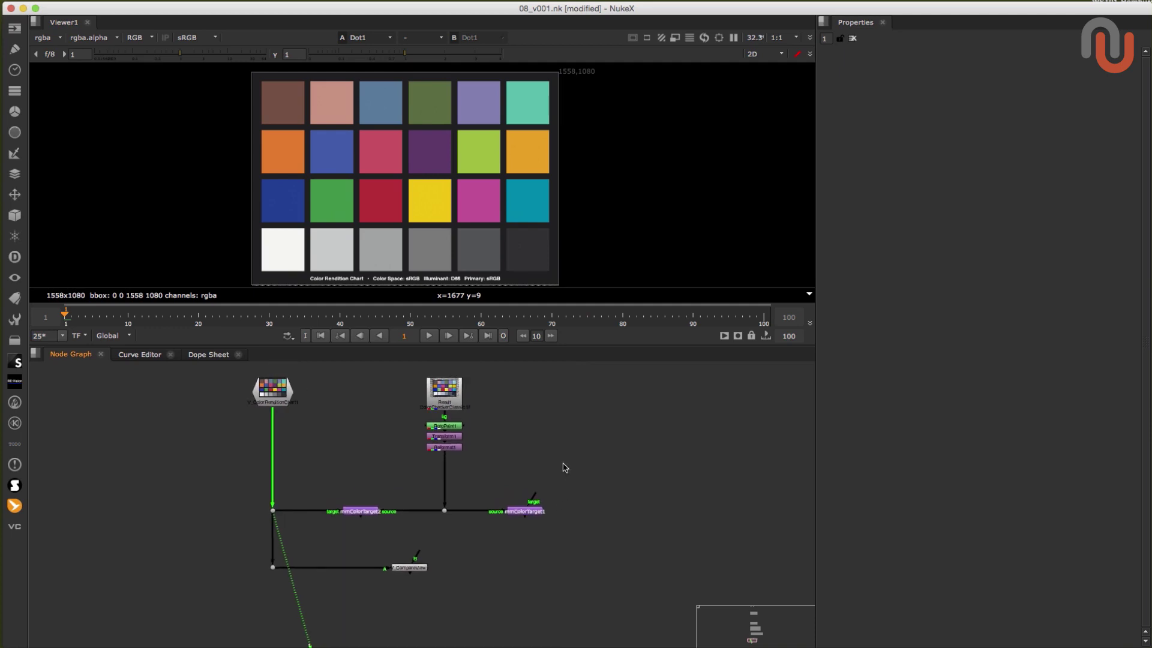
Step: Inspect mmColorTarget1 and ColorRenditionChart, then view the photographed chart through Reformat1
click(532, 513)
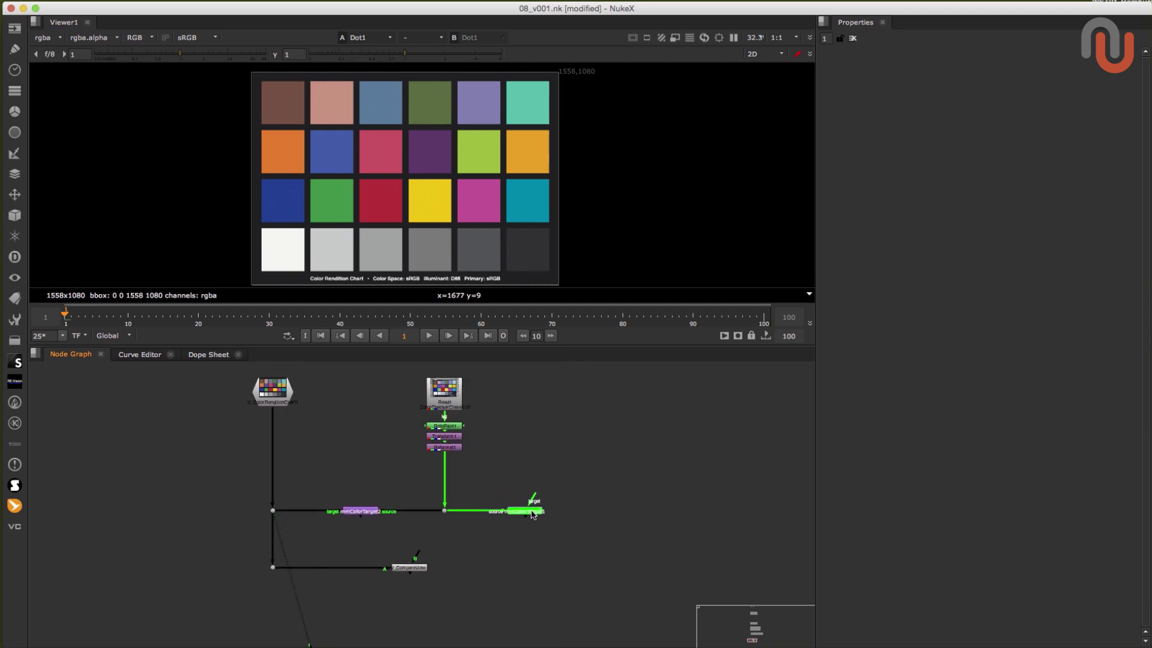
click(527, 519)
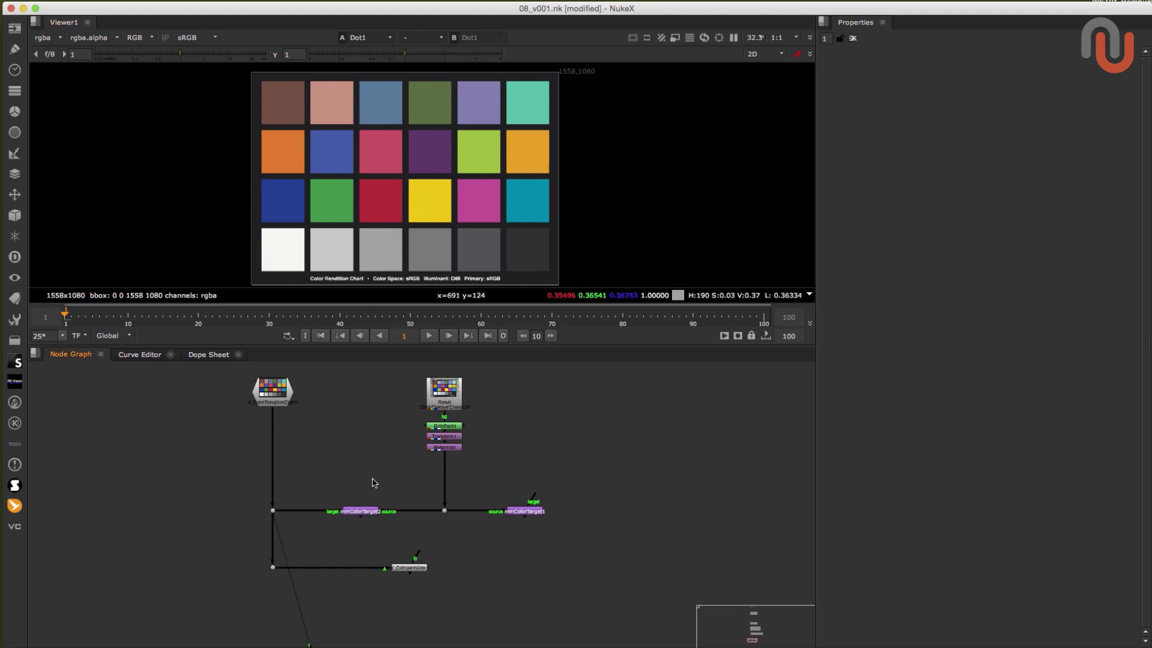
click(277, 402)
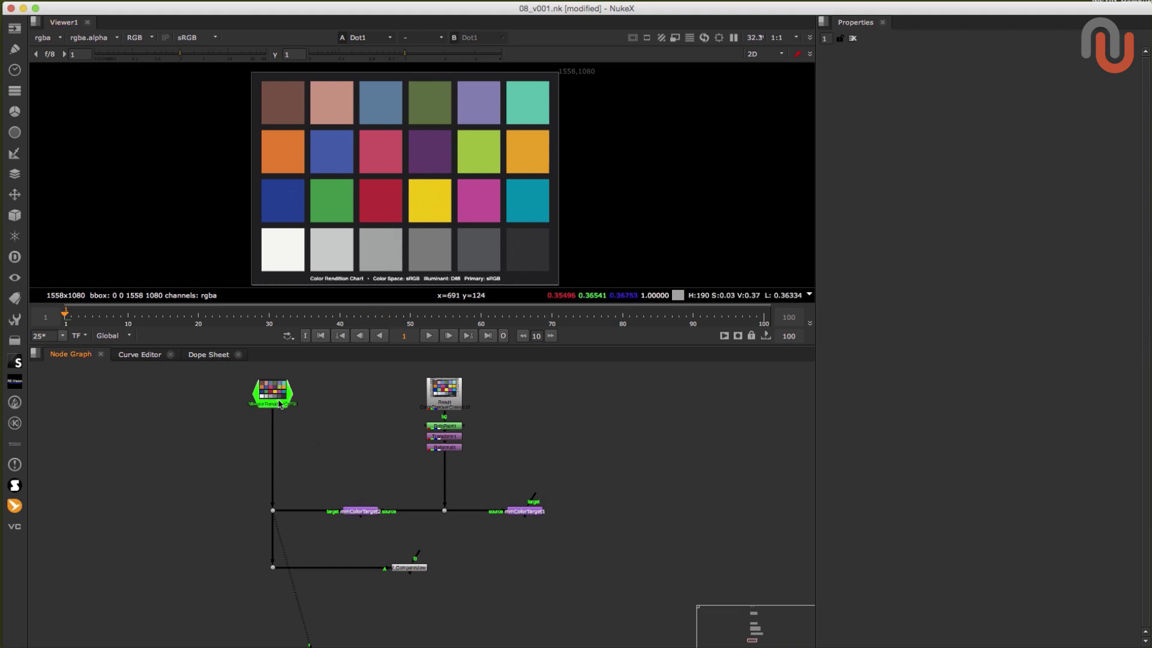
click(320, 418)
click(445, 448)
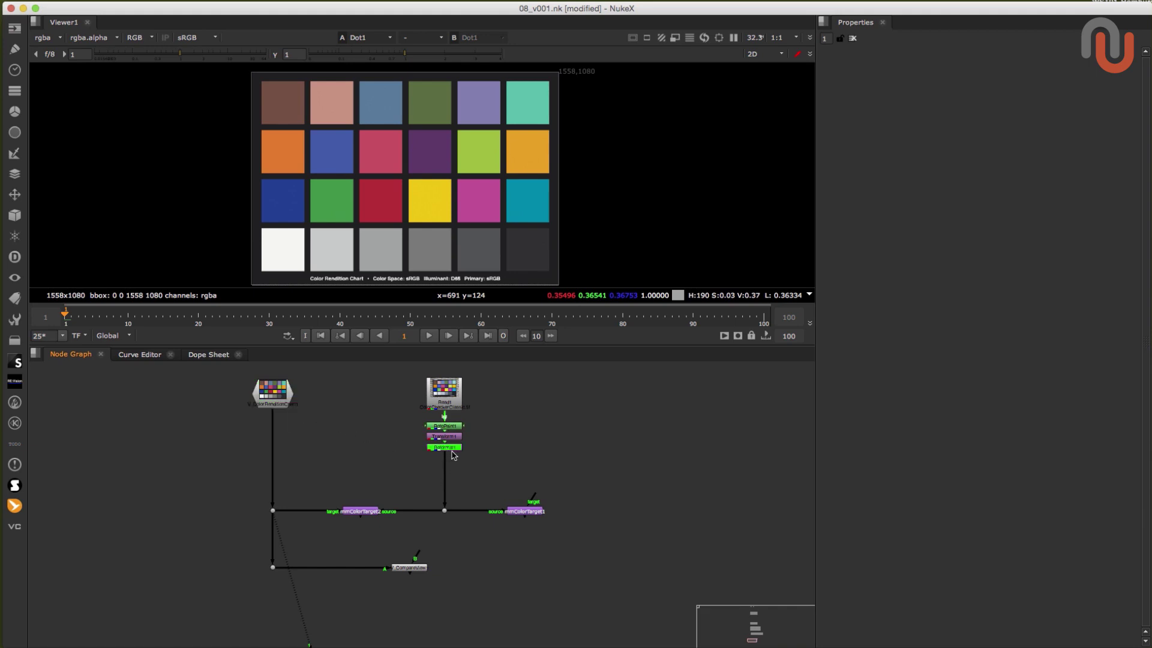
key(1)
scroll(564, 198, up, 3)
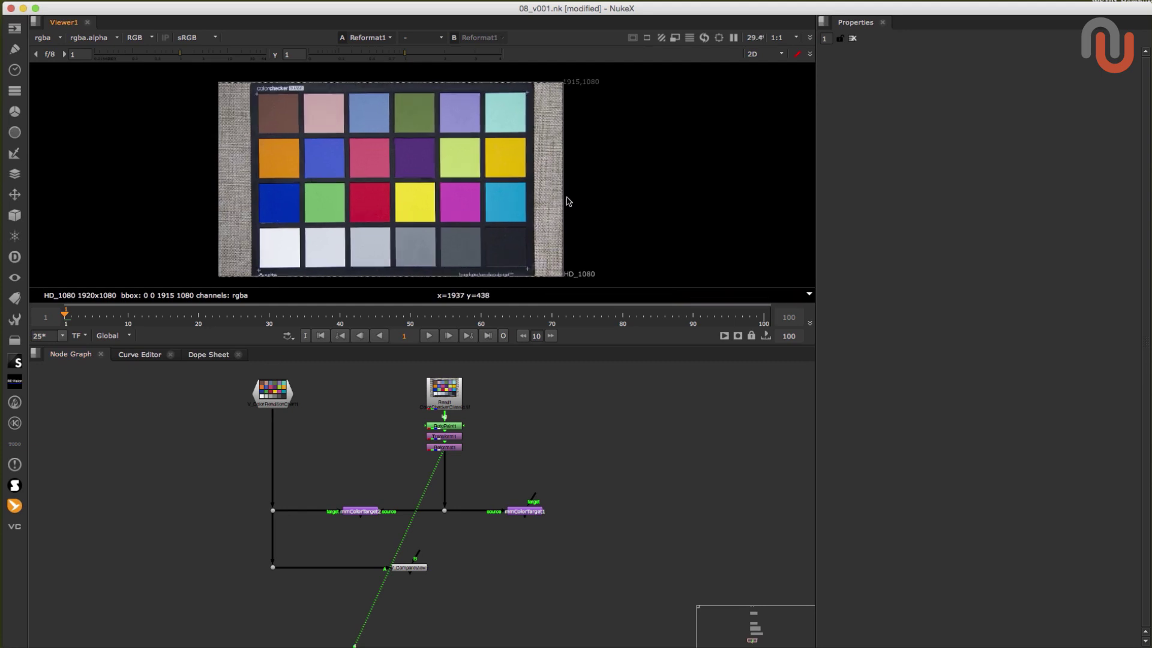
Step: View mmColorTarget1 and move its top-right and top-left sample corners onto the photographed chart
click(528, 512)
key(1)
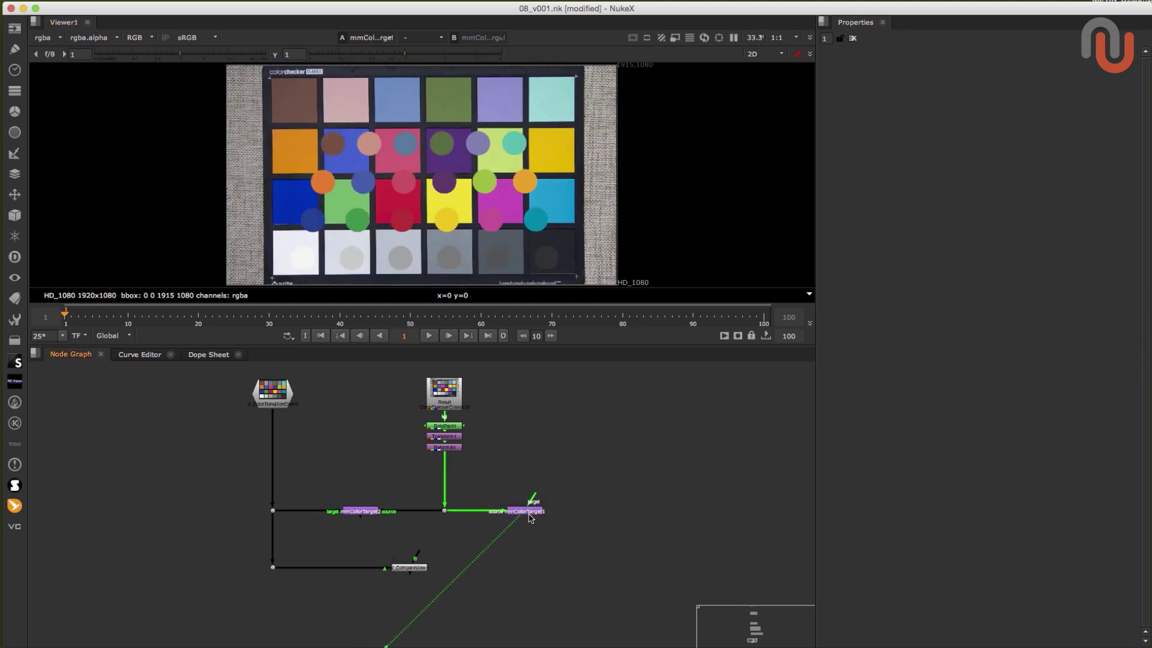
double_click(529, 513)
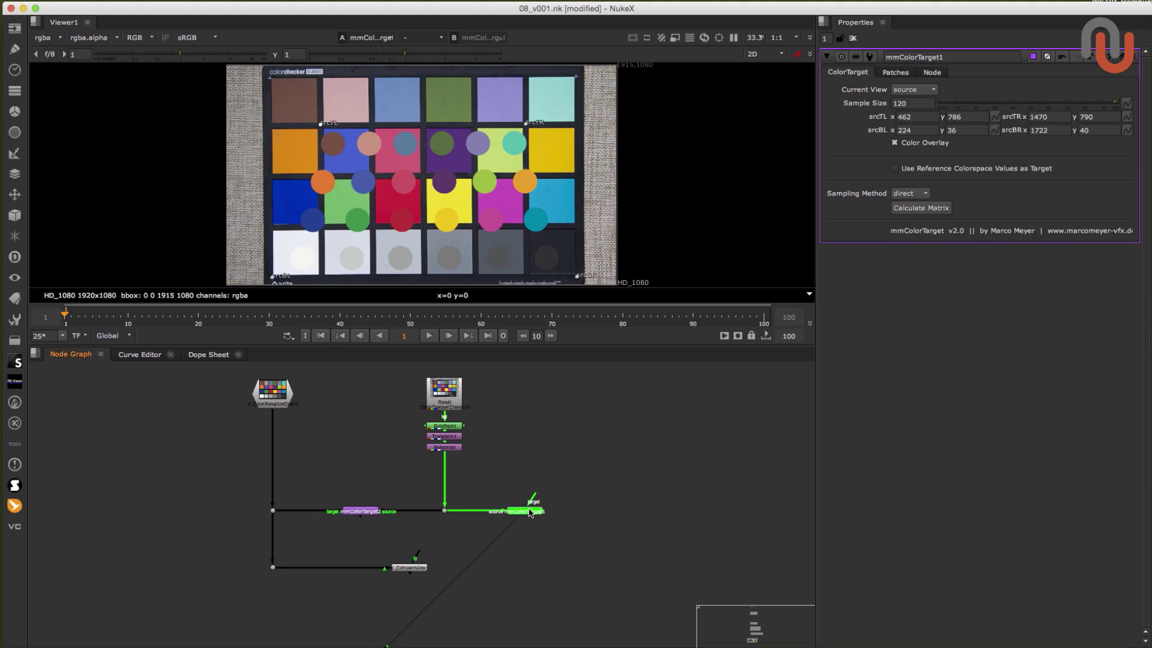
scroll(513, 527, up, 2)
click(534, 467)
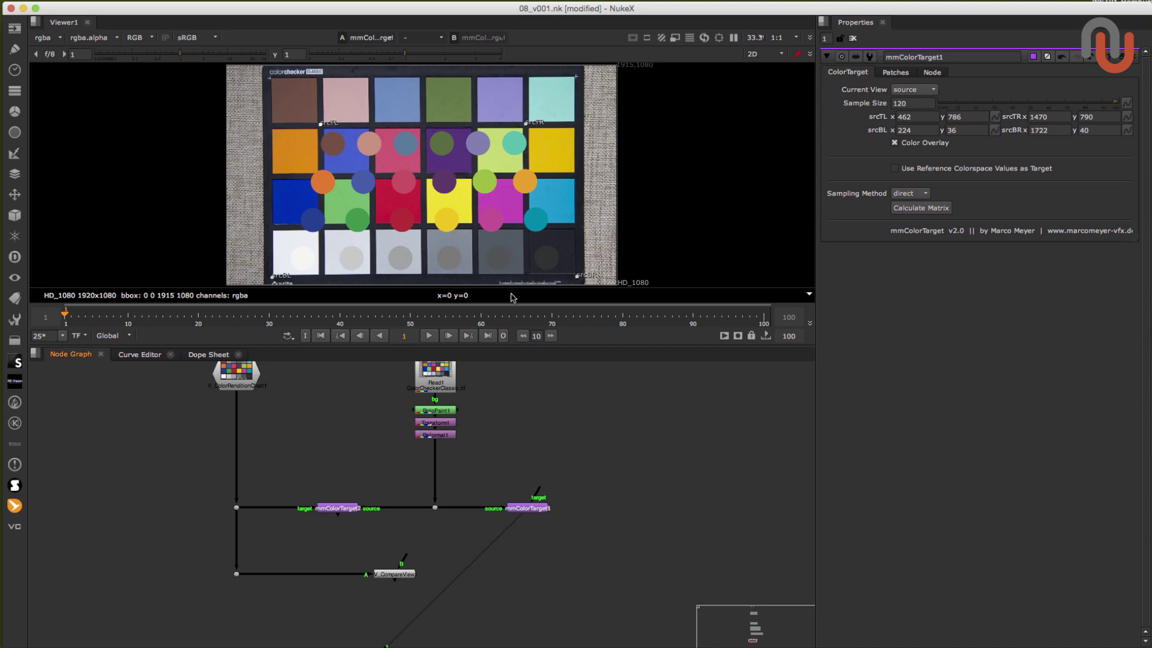
drag(529, 124, 575, 78)
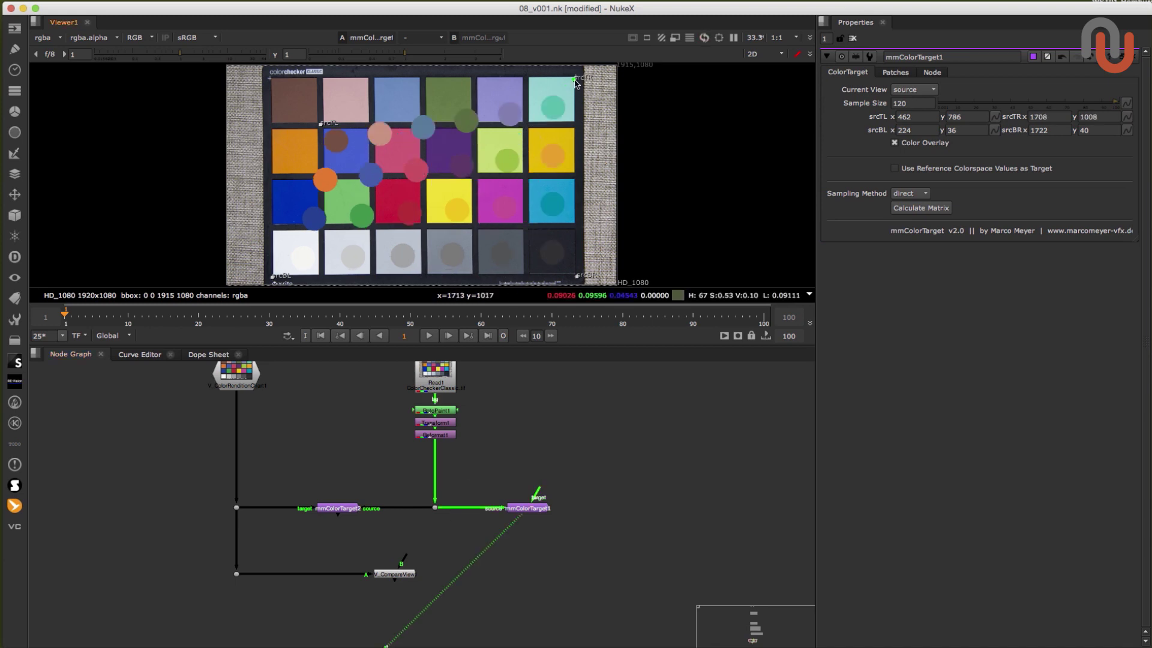
drag(323, 126, 268, 76)
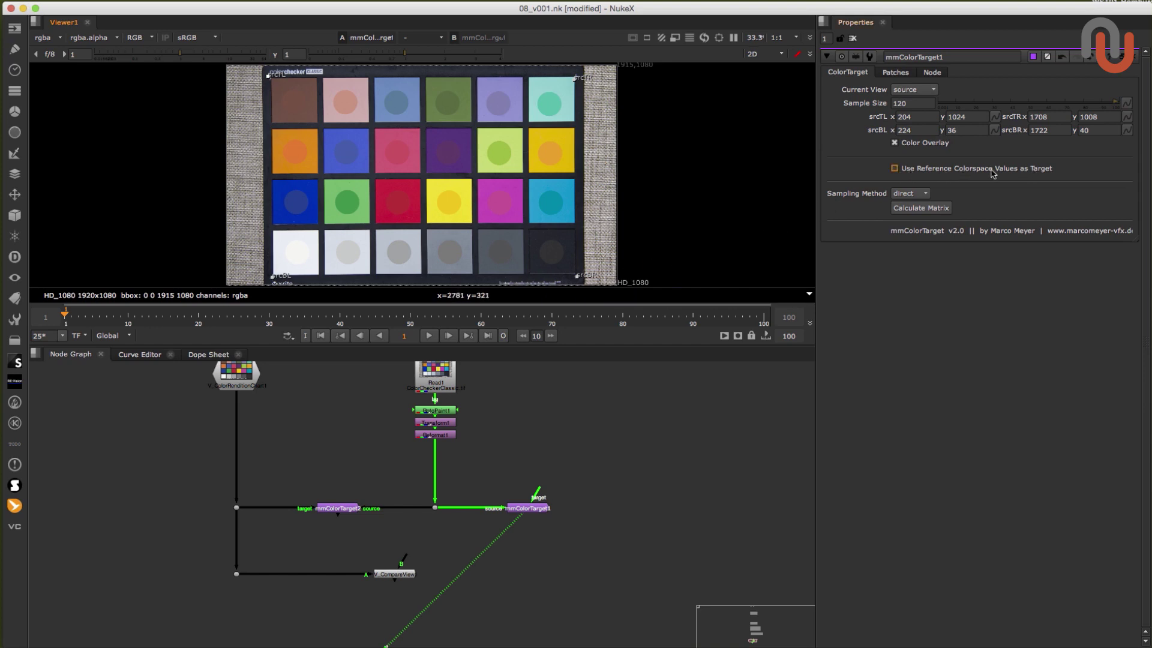
Step: Use reference colourspace values as the target and calculate the matrix, creating ColorMatrix2
click(895, 168)
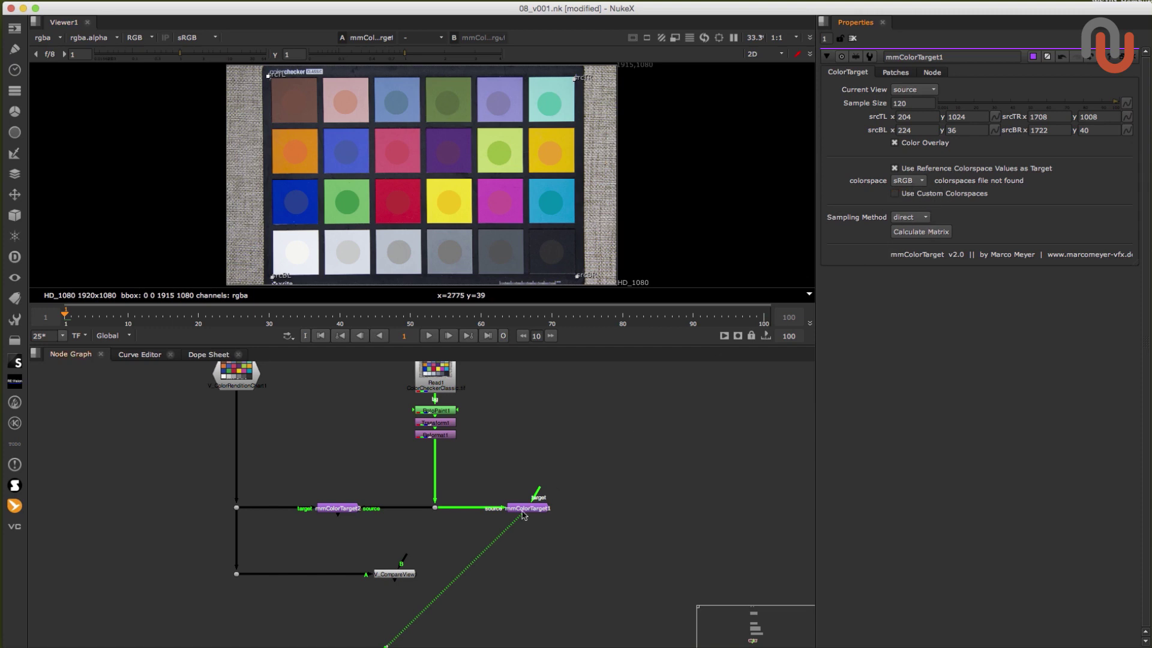
click(525, 510)
click(920, 233)
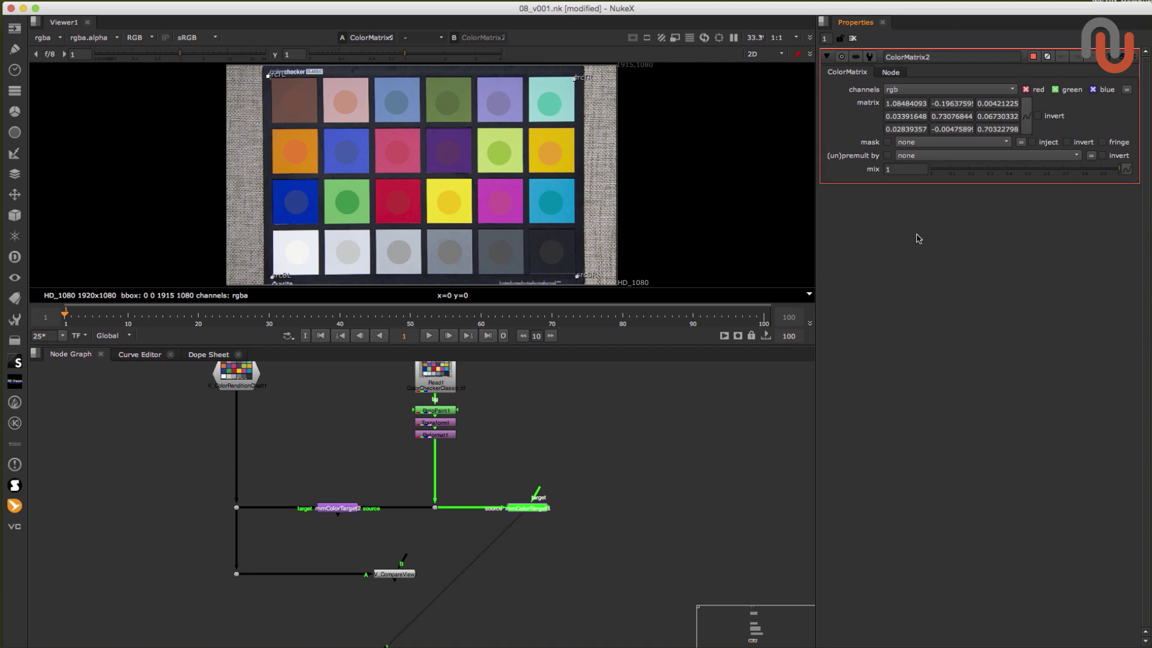
Step: Insert ColorMatrix2 before mmColorTarget1, disable it to compare, and open mmColorTarget2's settings
drag(459, 470, 474, 508)
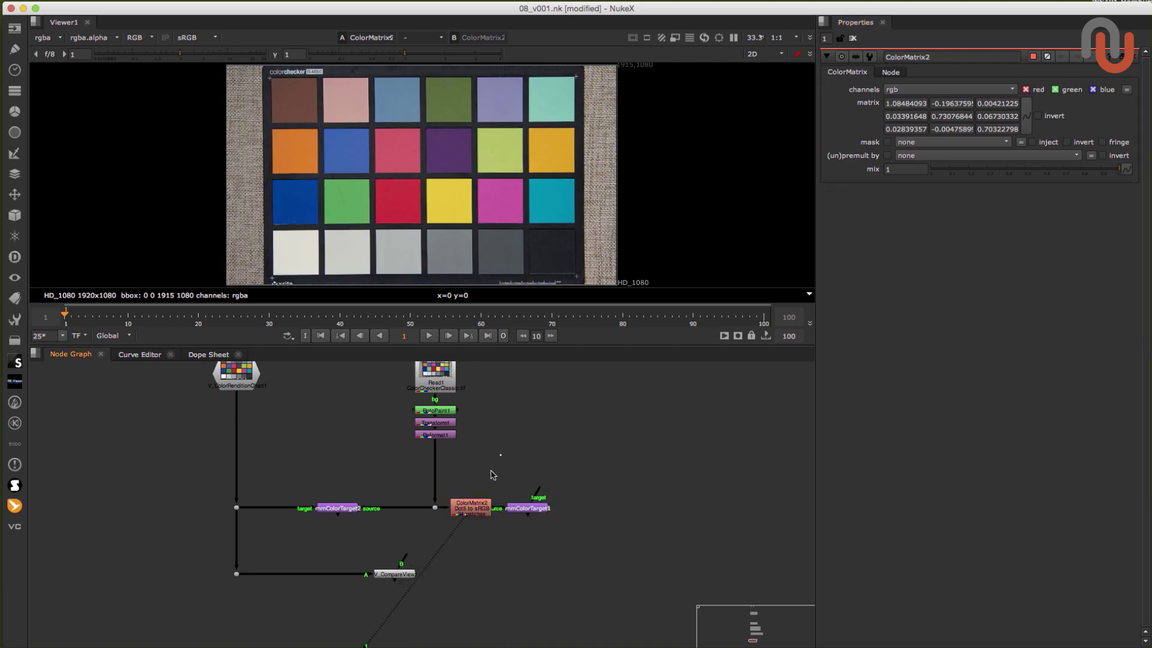
key(d)
key(d)
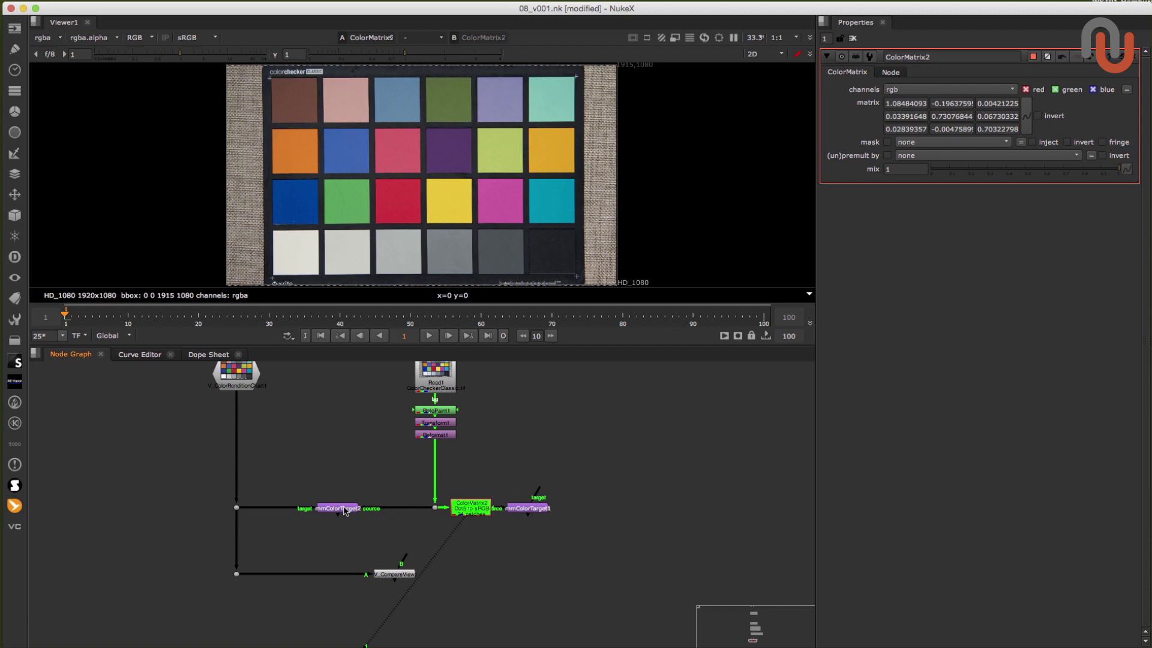
double_click(345, 508)
Step: View mmColorTarget2, set its Current View to source, and calculate a matrix creating ColorMatrix3
key(1)
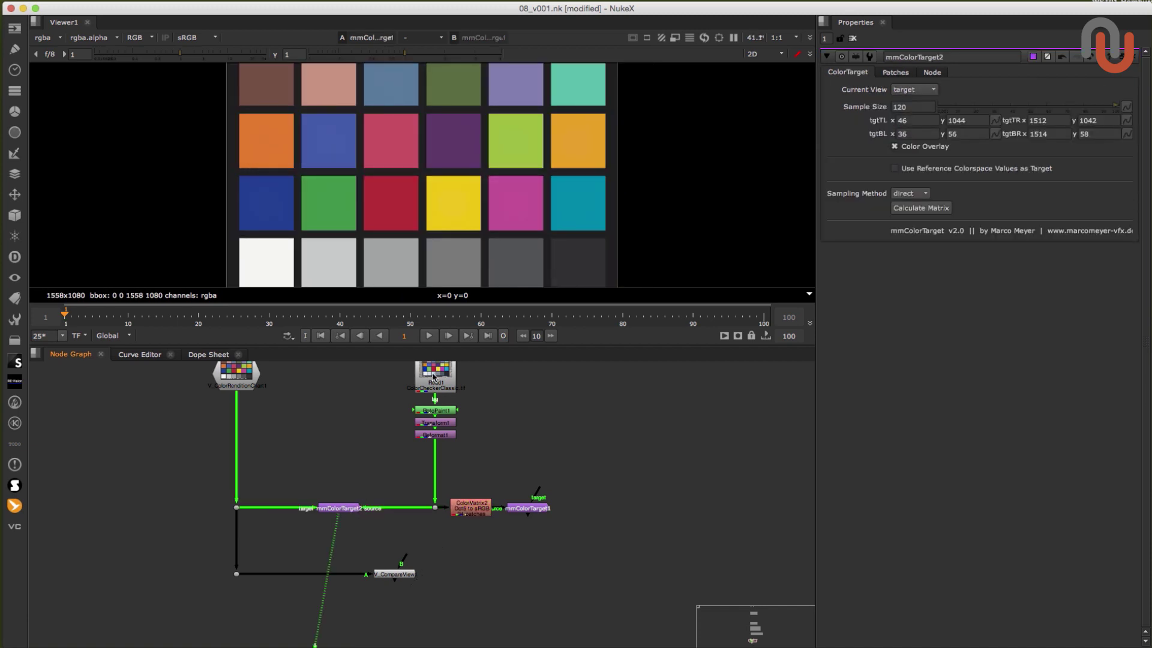
scroll(346, 202, down, 2)
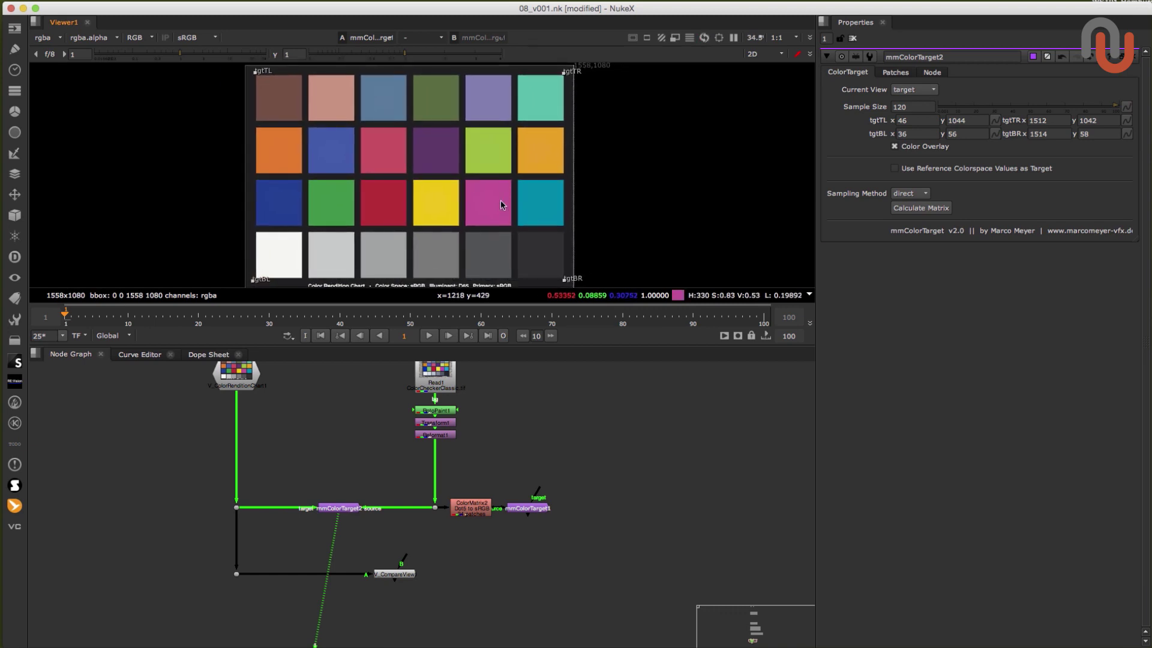
middle_drag(483, 198, 462, 194)
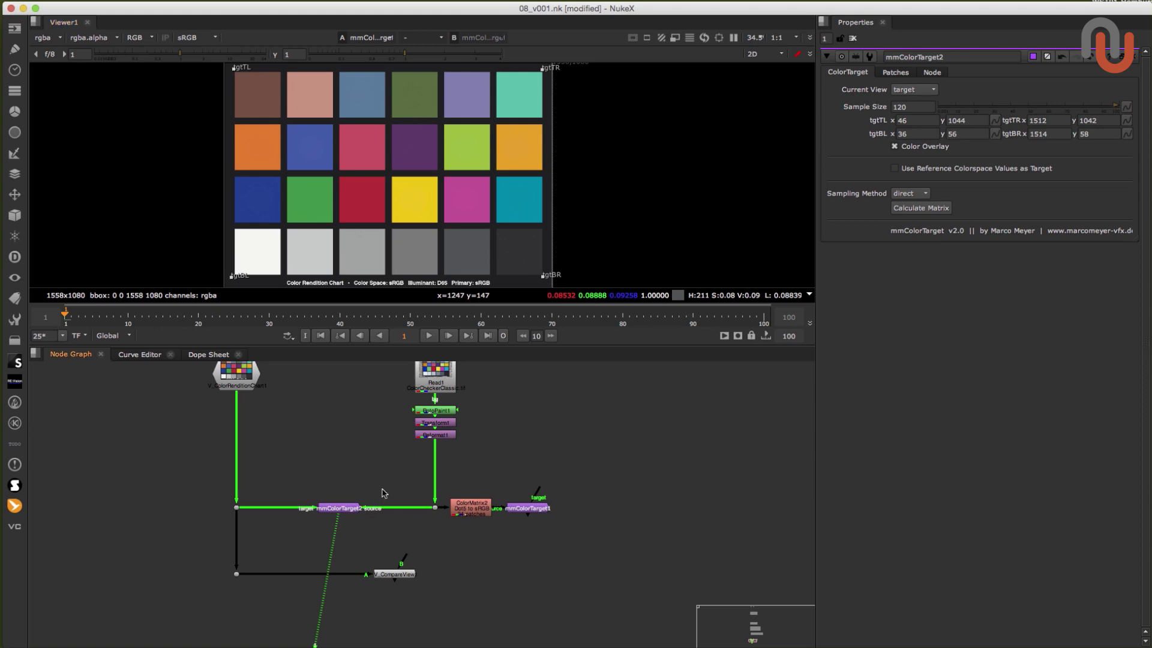
click(382, 500)
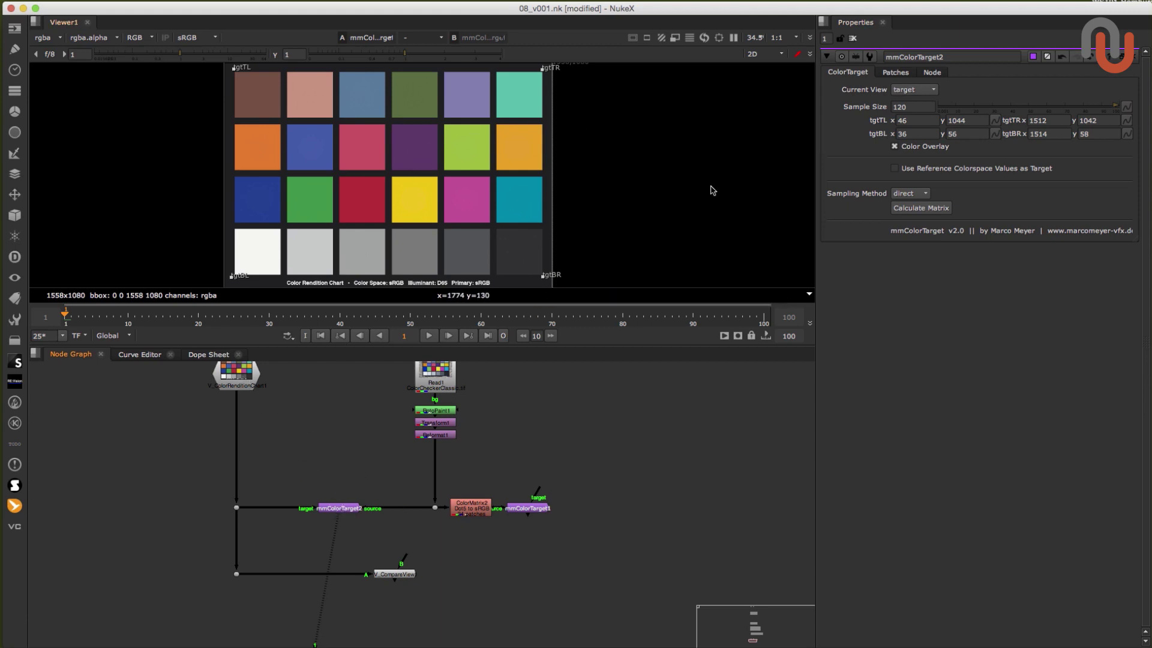
click(913, 89)
click(923, 84)
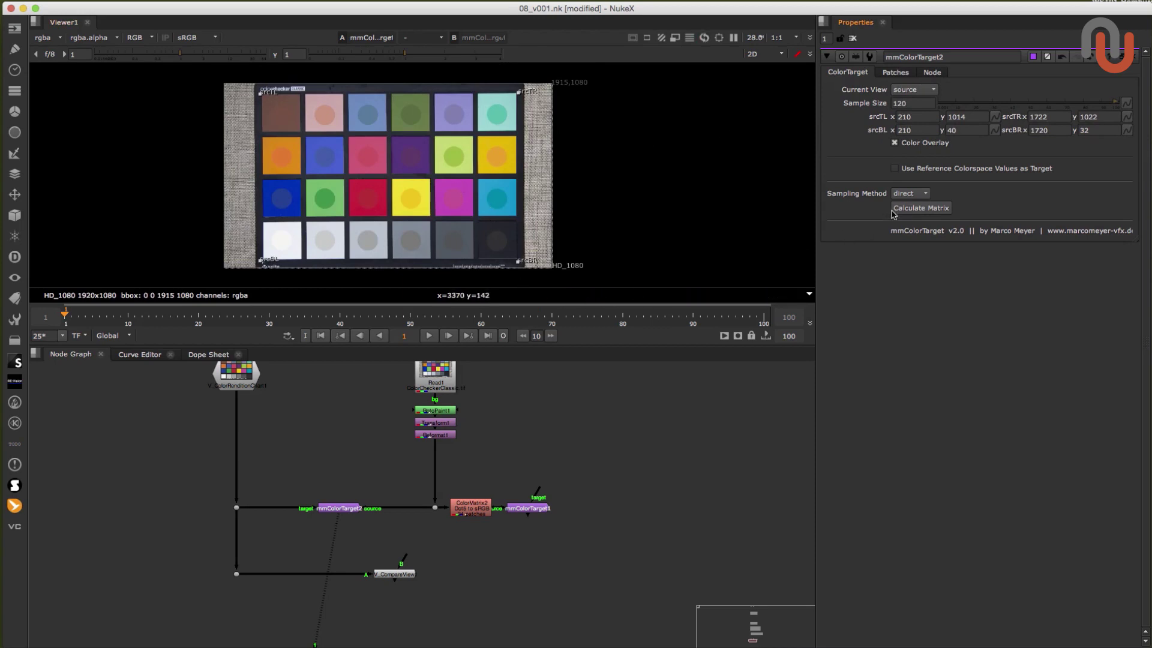
click(916, 209)
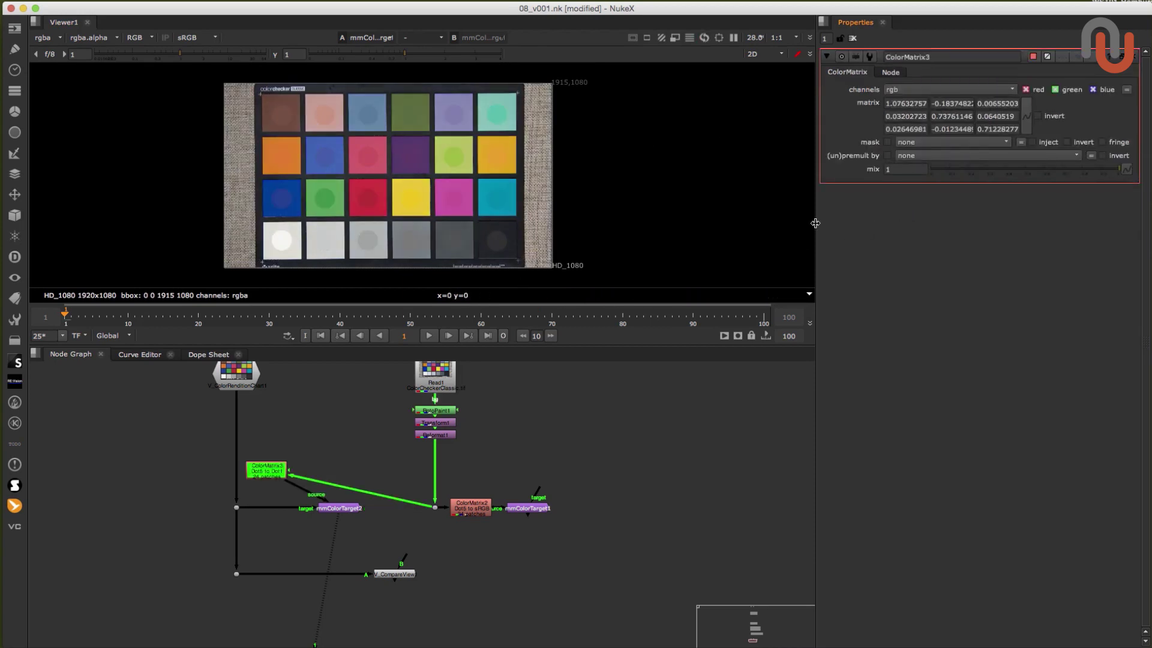
Step: Place ColorMatrix3 beside CompareView and connect it to CompareView's B input
drag(267, 471, 382, 480)
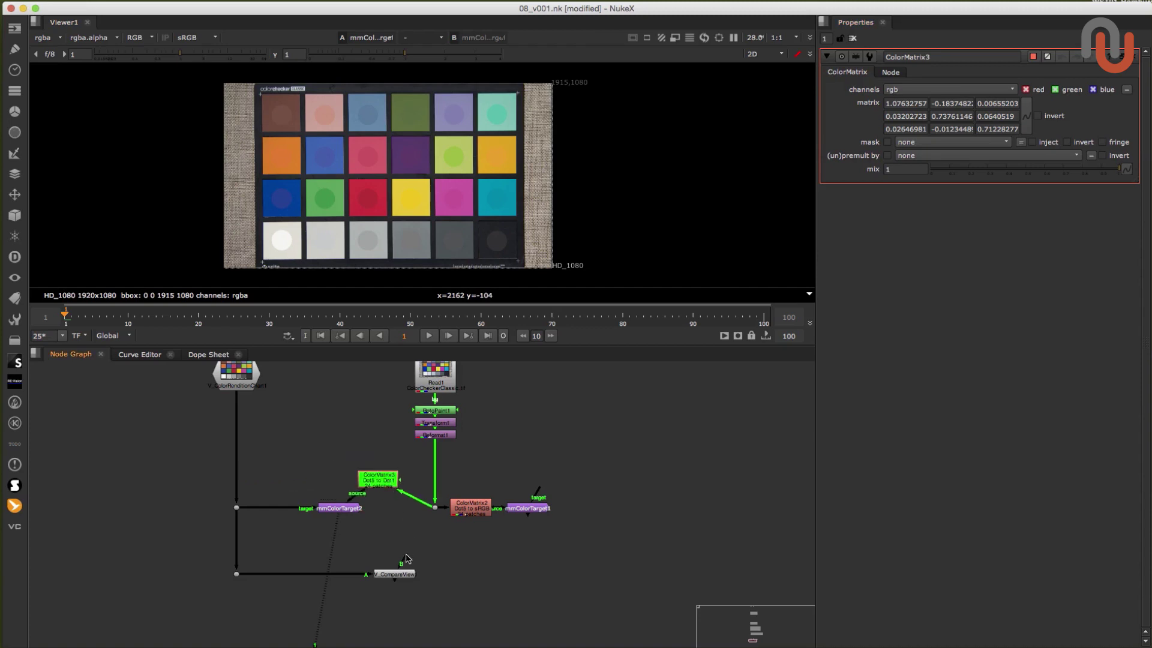
drag(406, 555, 400, 495)
scroll(450, 182, up, 3)
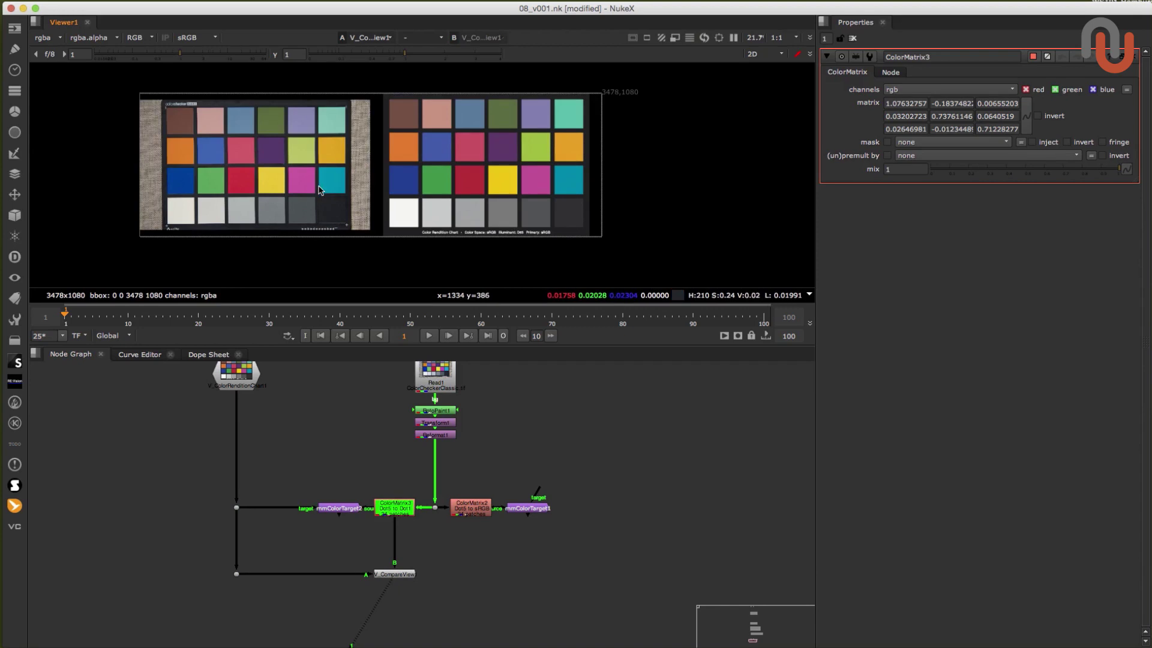
Step: Toggle ColorMatrix3 off and on to compare corrected and uncorrected photographed charts
key(d)
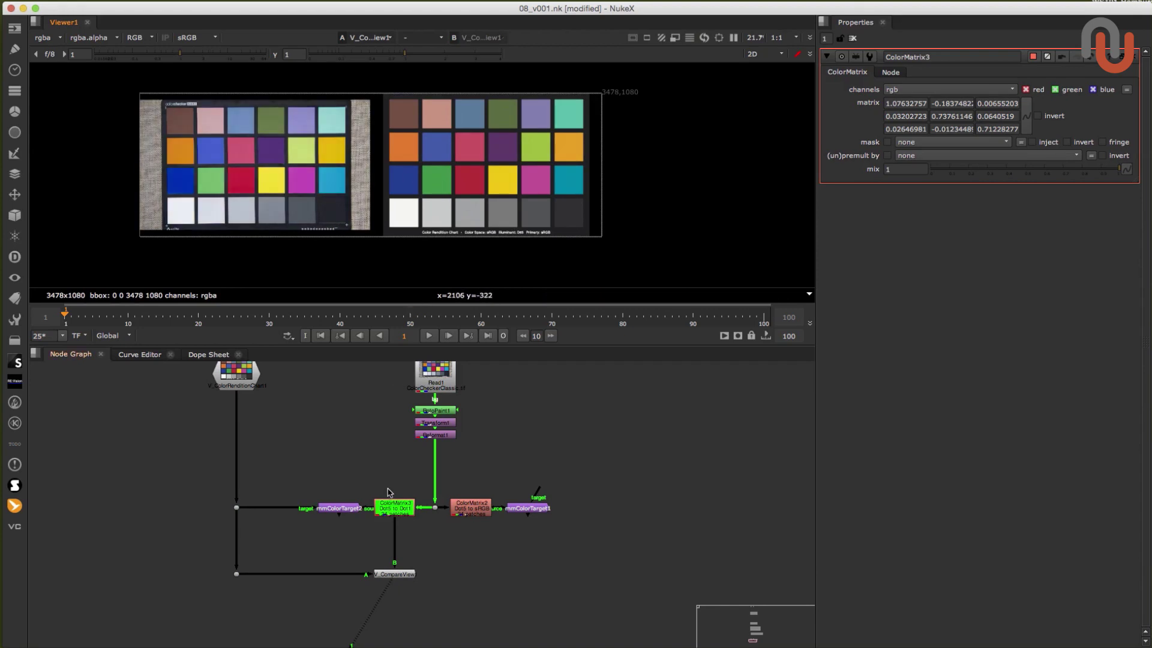
scroll(474, 237, up, 1)
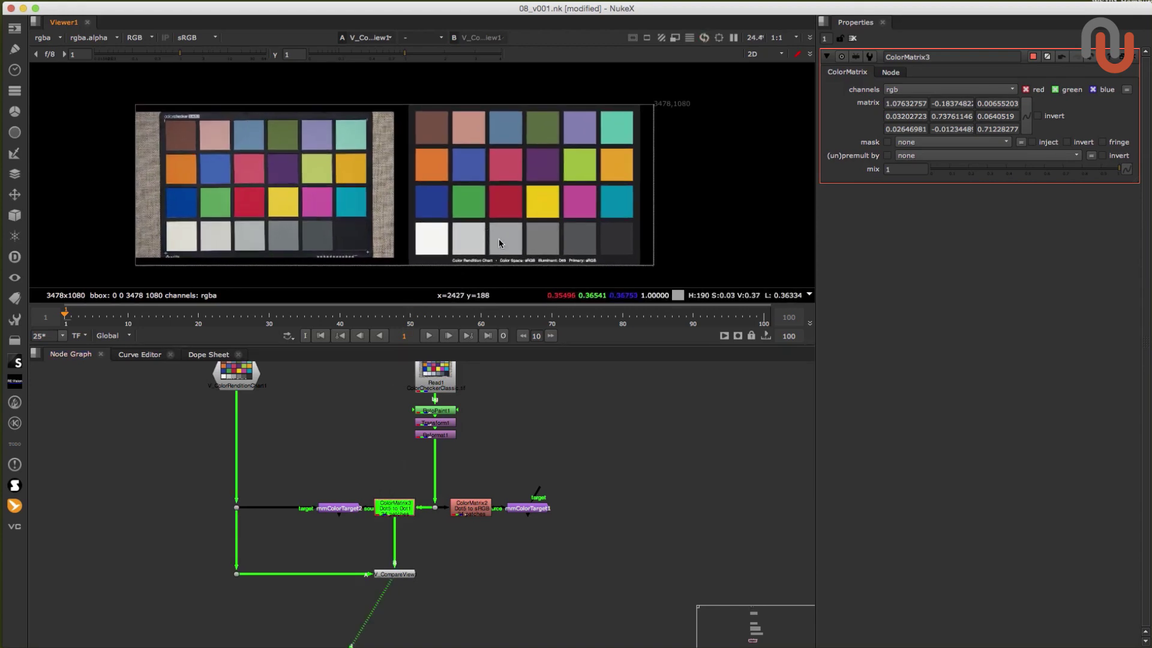
key(d)
key(d)
key(d)
key(d)
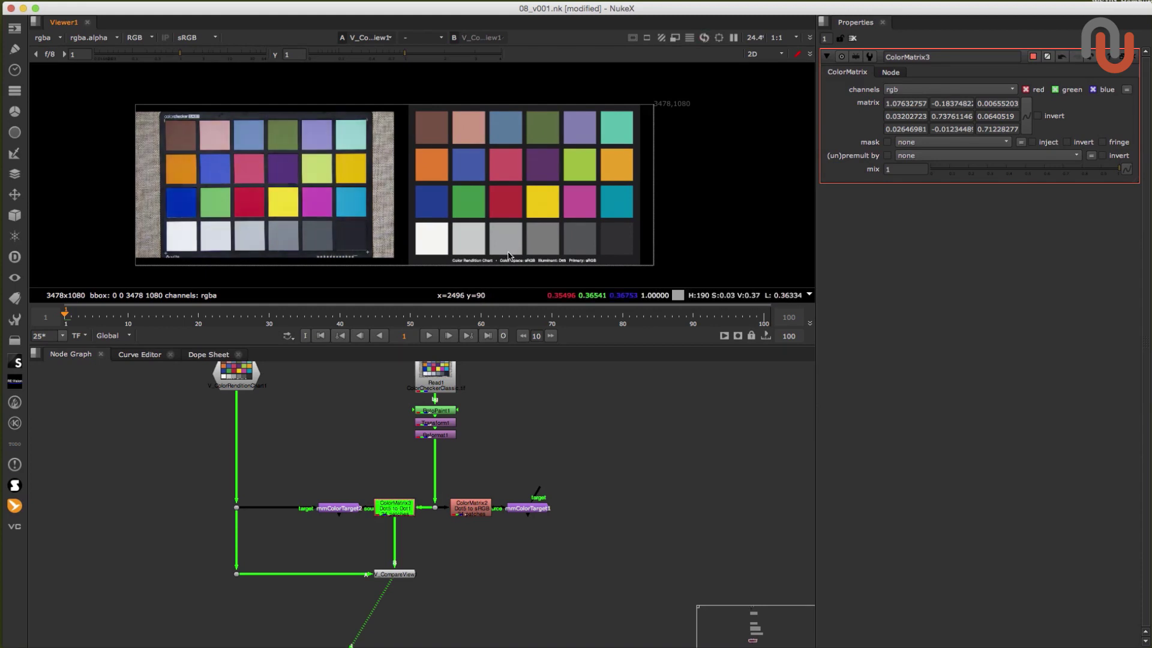
key(d)
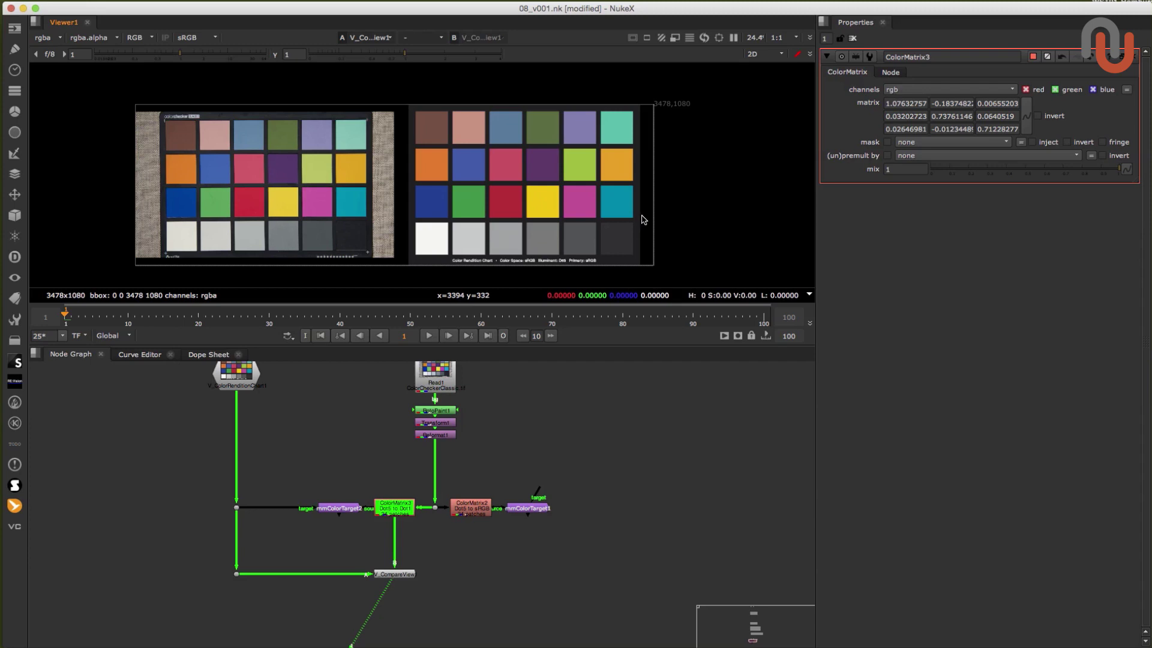
Step: Switch to Safari and show the Vimeo page for the 'mmColorTarget - Nuke Gizmo demonstration' video
key(super+Tab)
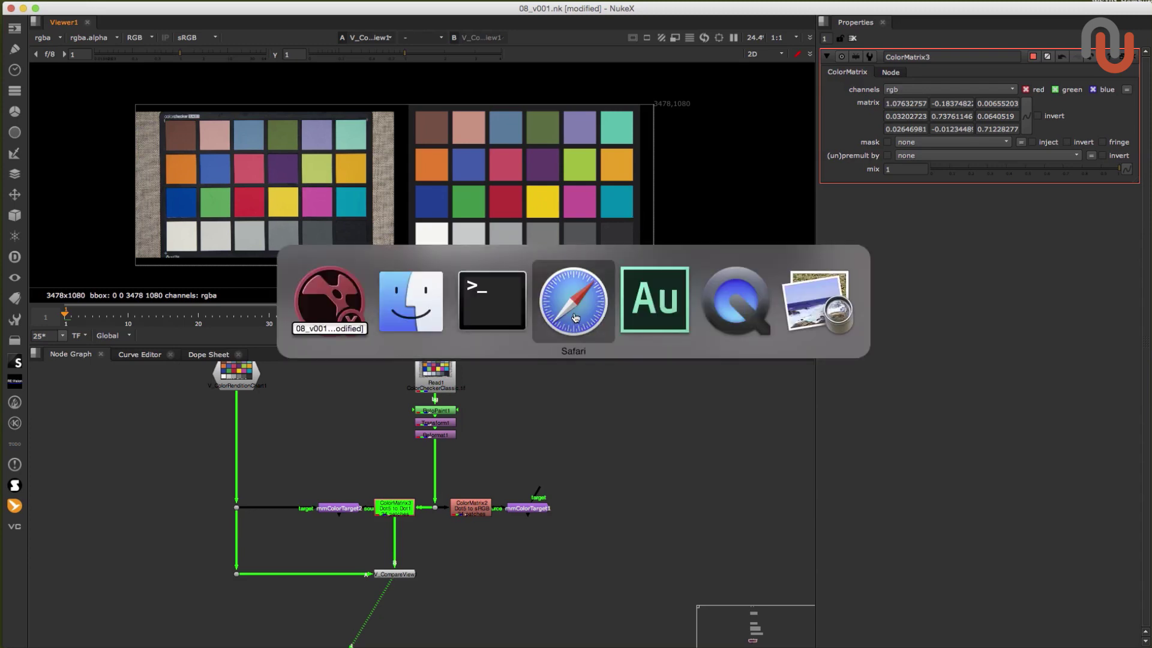
click(575, 318)
click(671, 36)
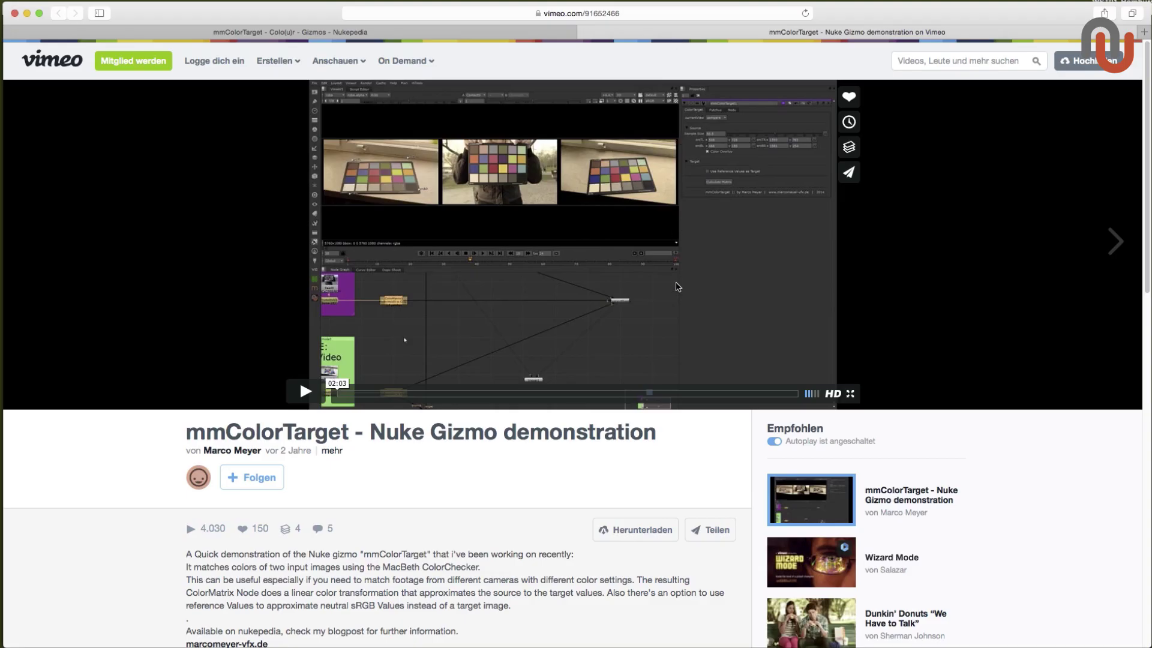